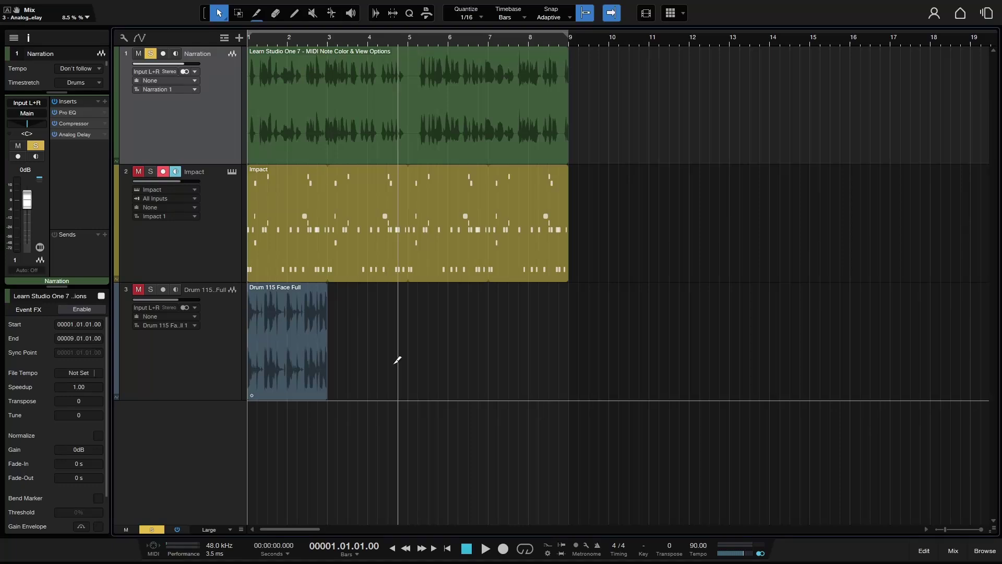
# Open the Export Mixdown and Export Stems dialogs and cancel both without exporting.
pyautogui.hotkey('ctrl', 'e')
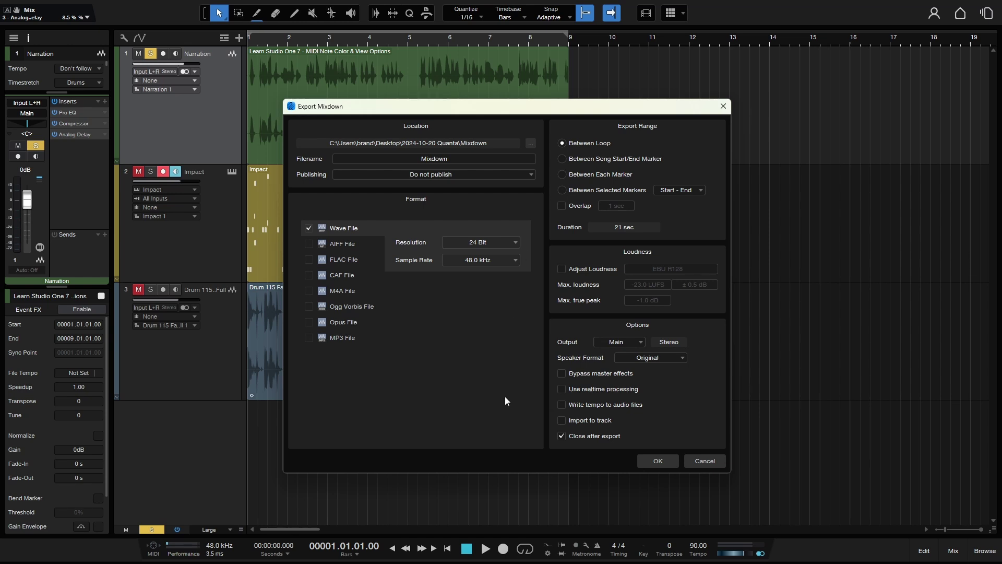
pyautogui.press('Escape')
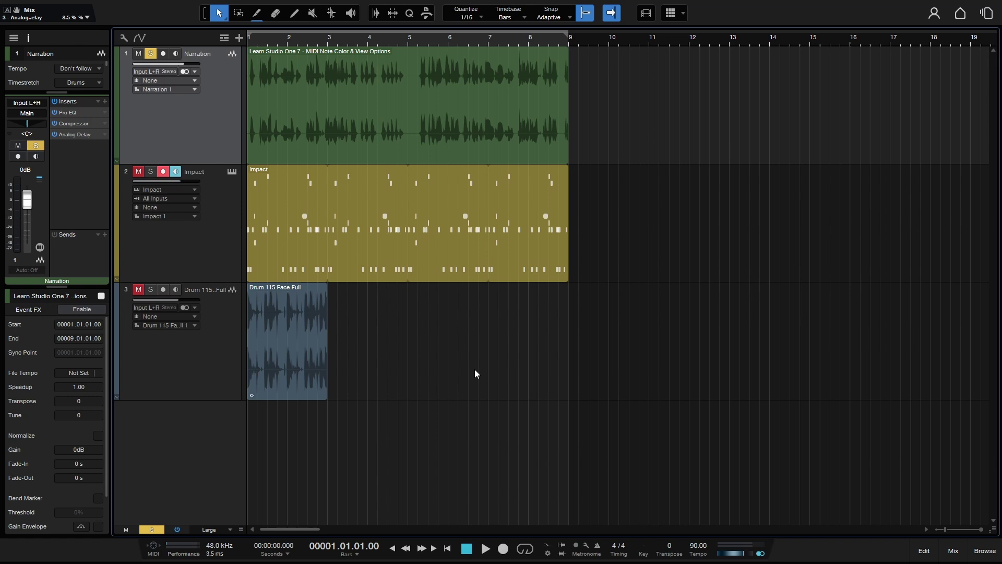
pyautogui.hotkey('ctrl', 'shift', 'e')
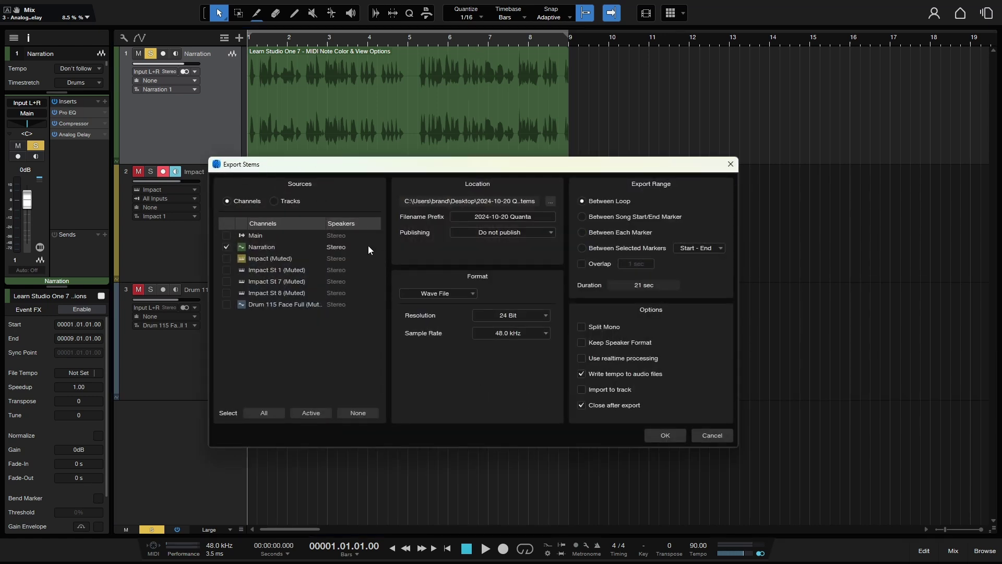
pyautogui.click(711, 434)
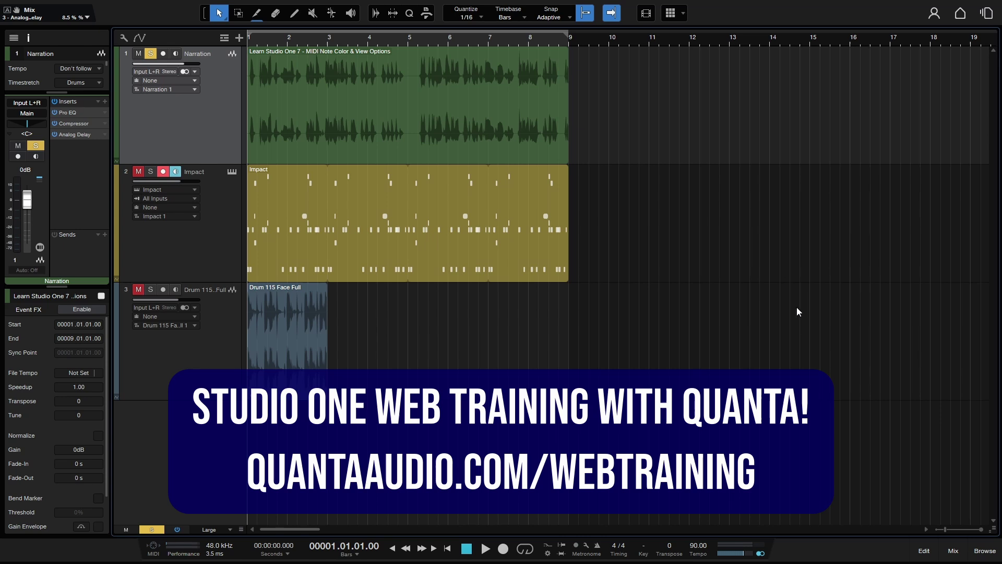
# Show the browser's Files tab and expand the Desktop folder.
pyautogui.click(984, 551)
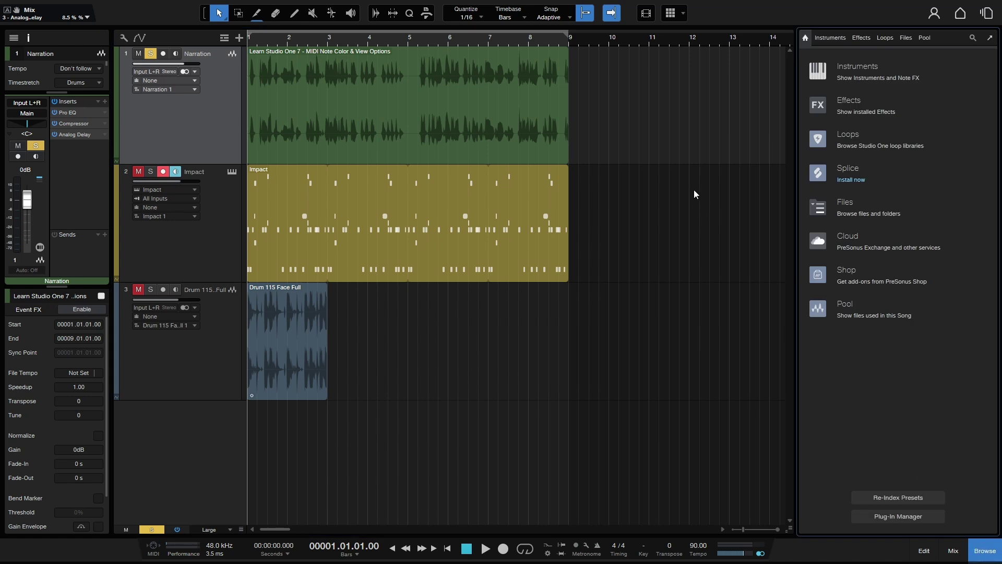
pyautogui.click(907, 38)
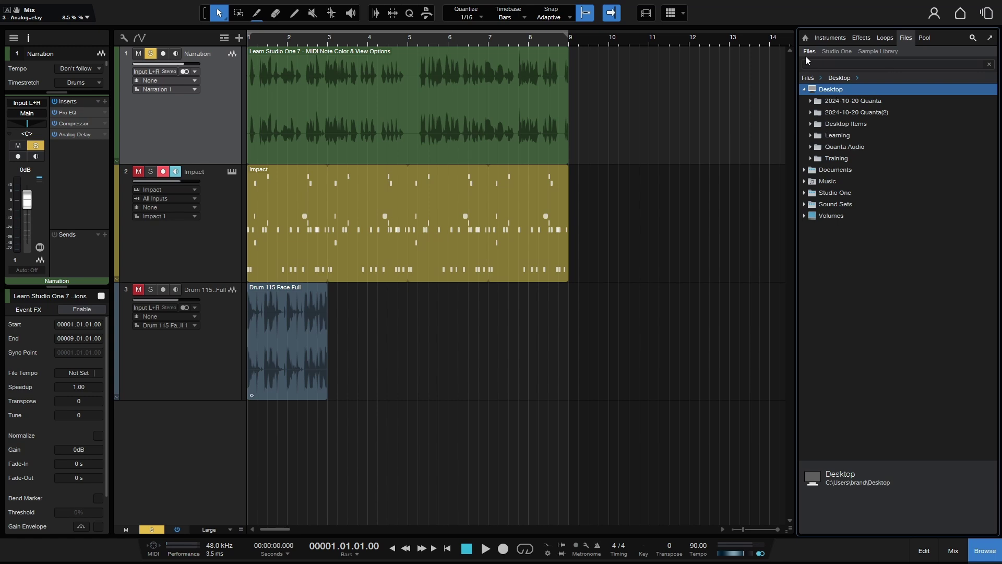
pyautogui.click(834, 96)
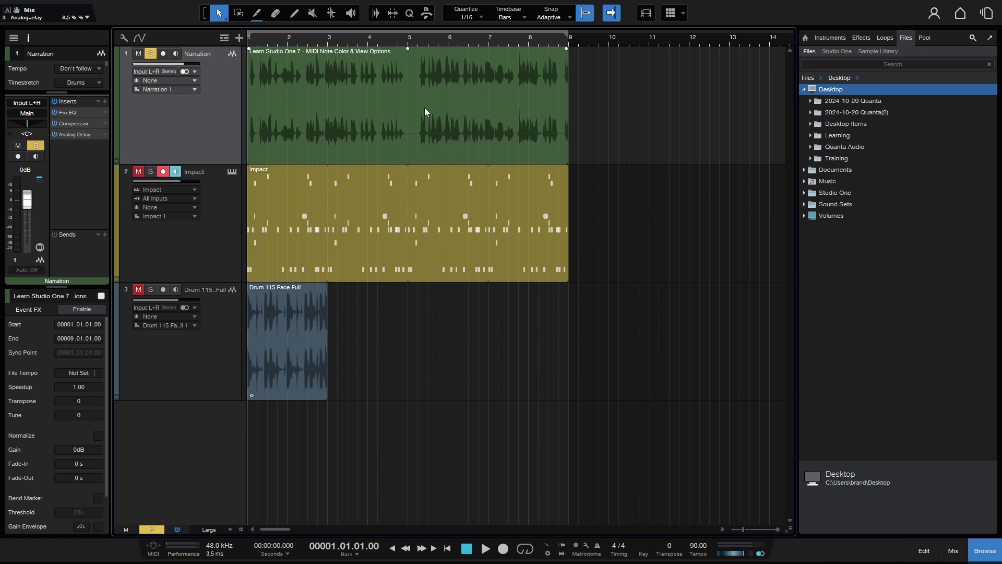
pyautogui.press('space')
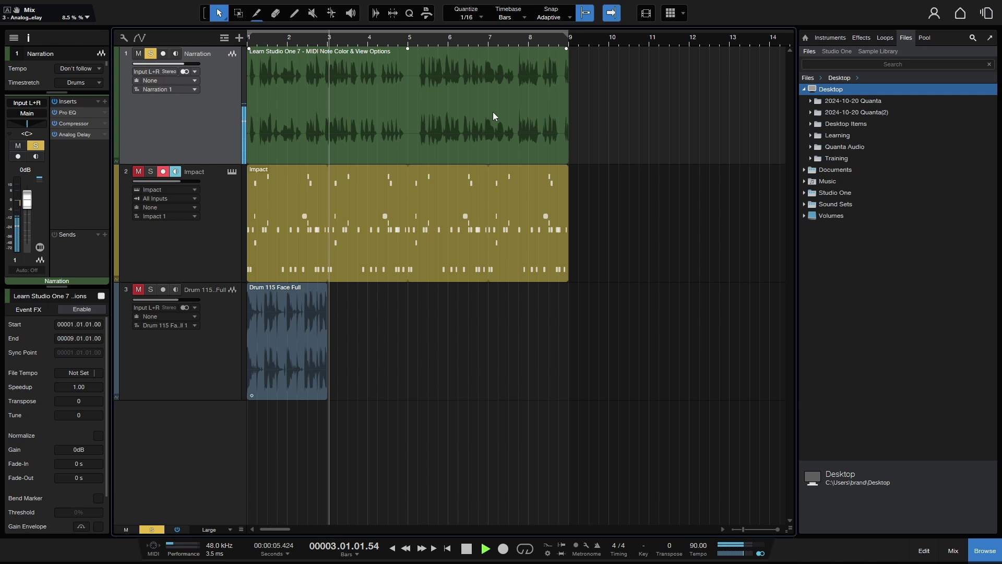
pyautogui.press('space')
pyautogui.press(',')
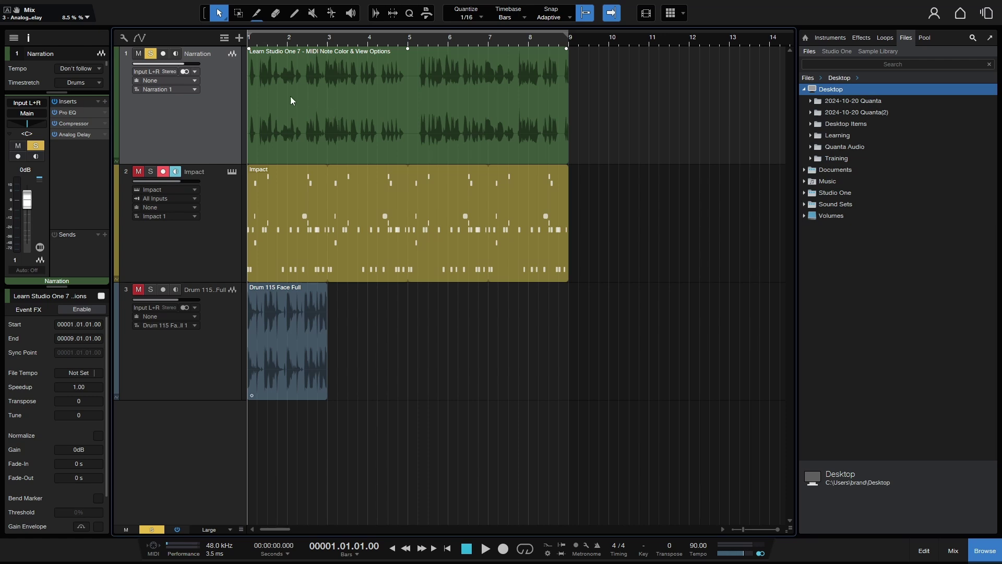
# Export the Narration event onto the Desktop as a Wave file with rendered Insert FX.
pyautogui.moveTo(307, 116); pyautogui.dragTo(822, 89)
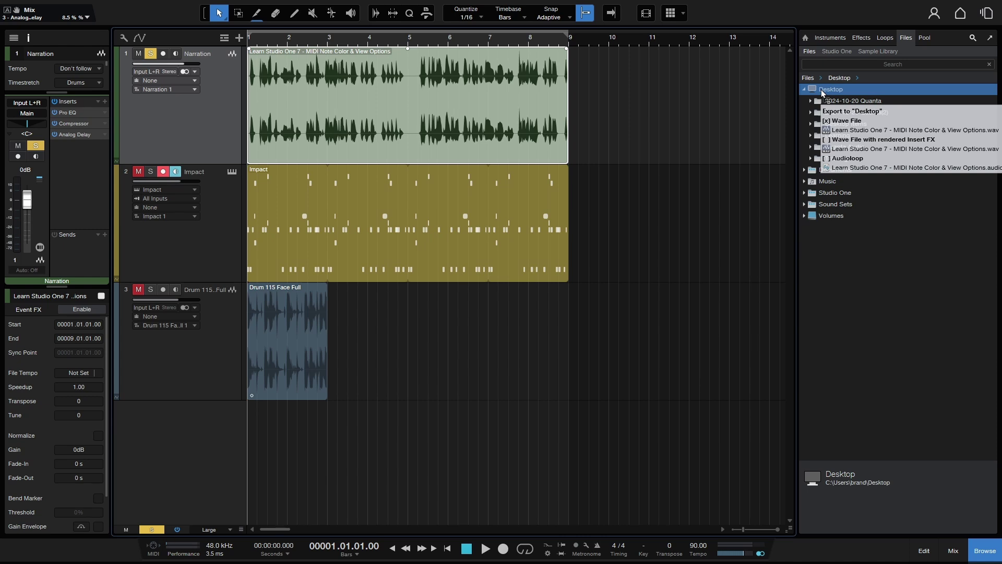
pyautogui.press('shift')
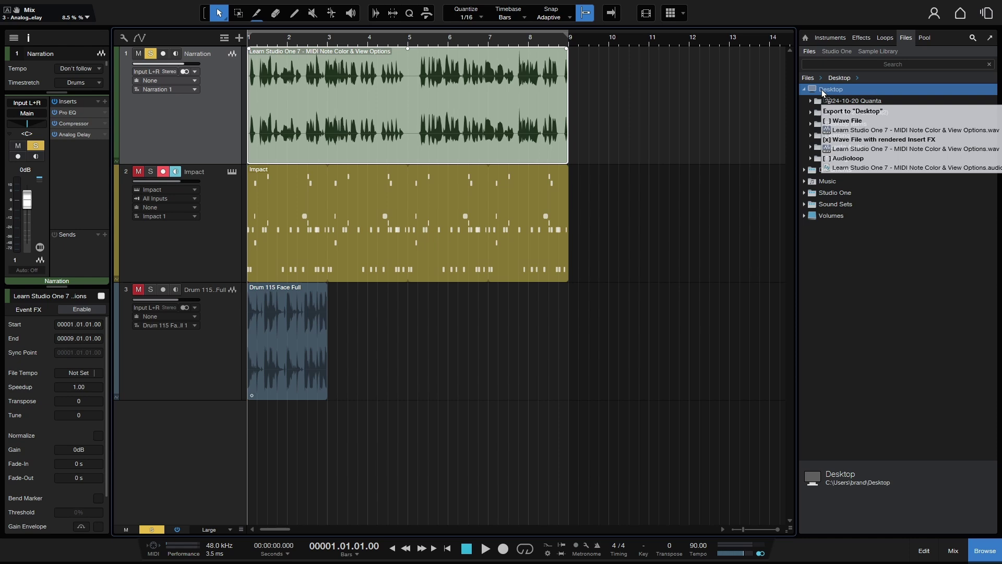
pyautogui.moveTo(823, 91); pyautogui.dragTo(823, 91)
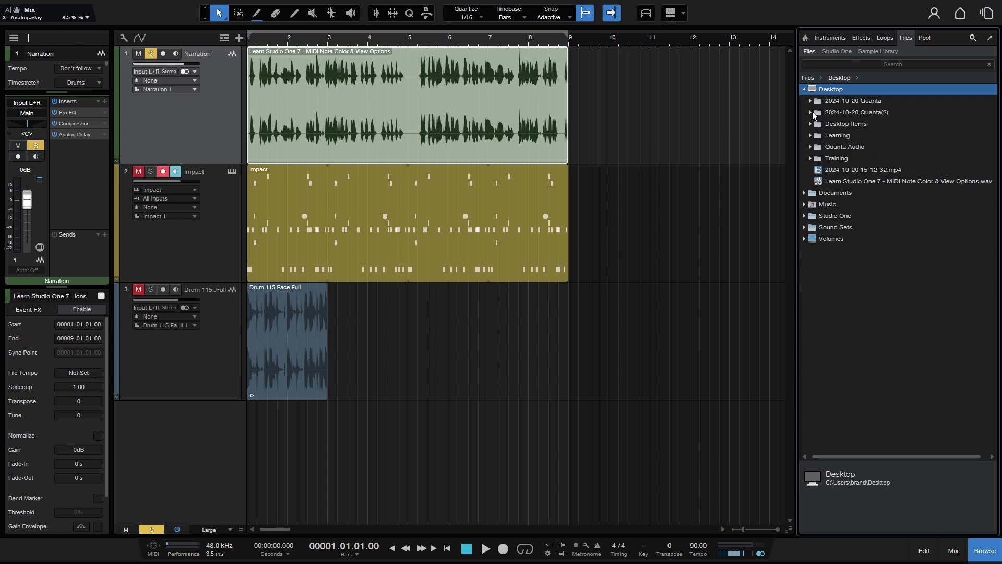
# Select the exported Narration .wav on the Desktop and play its preview.
pyautogui.click(913, 183)
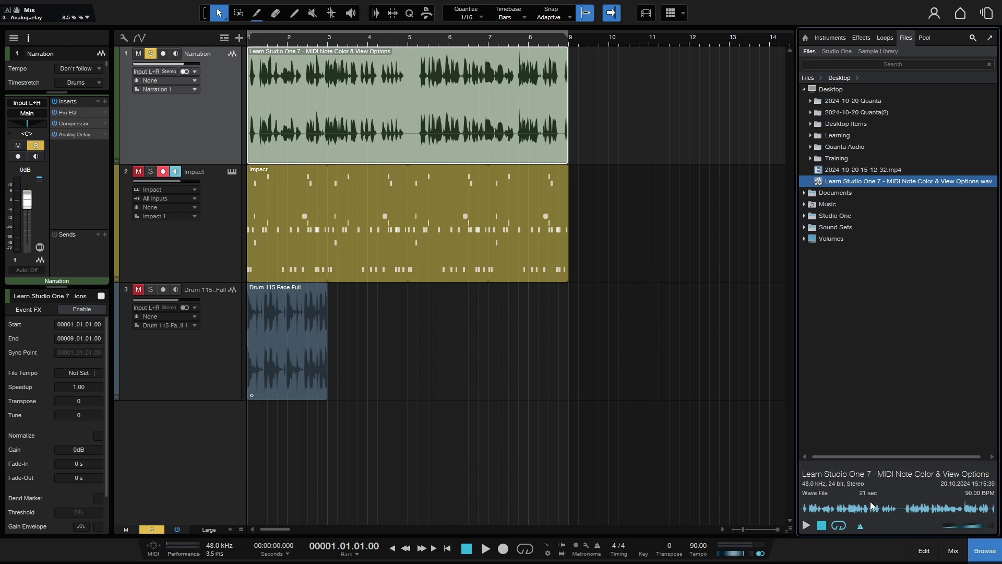
pyautogui.click(805, 525)
pyautogui.click(195, 250)
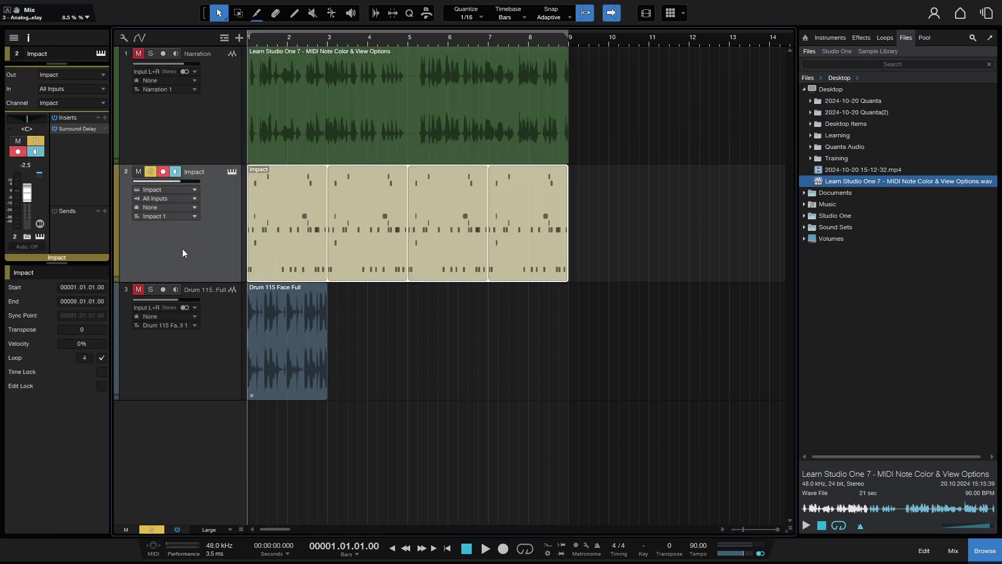
pyautogui.click(231, 173)
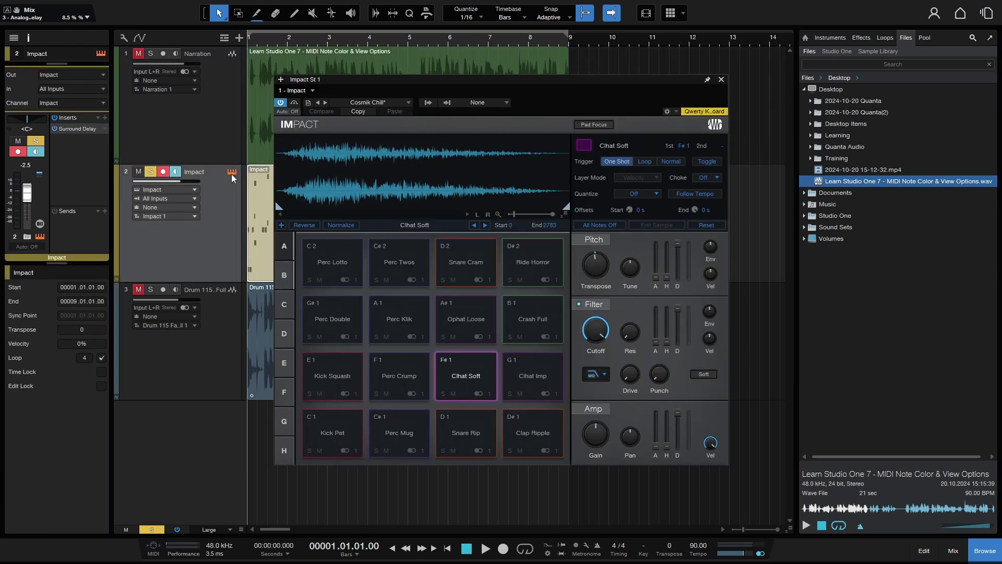
pyautogui.click(721, 80)
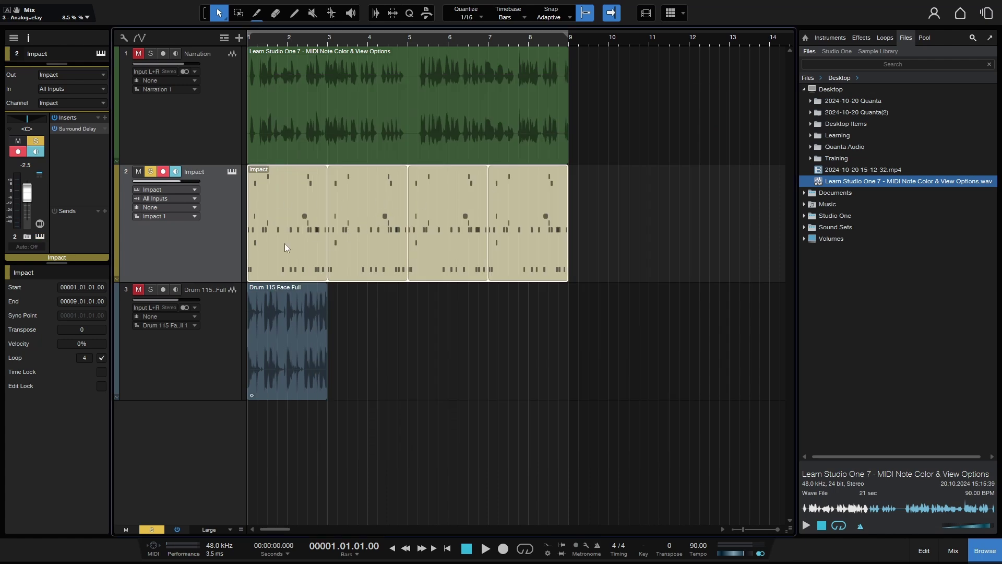
pyautogui.press('space')
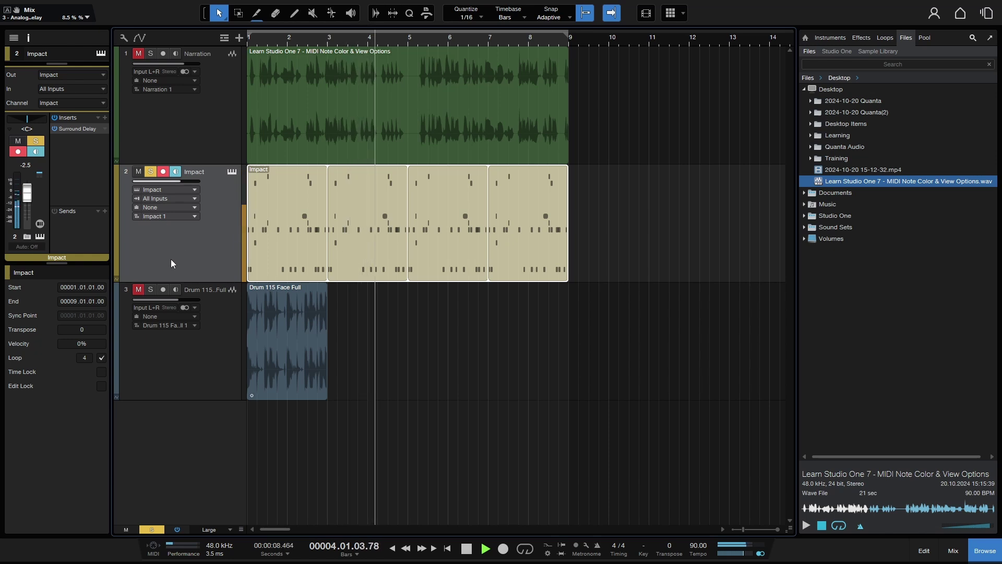
pyautogui.press('space')
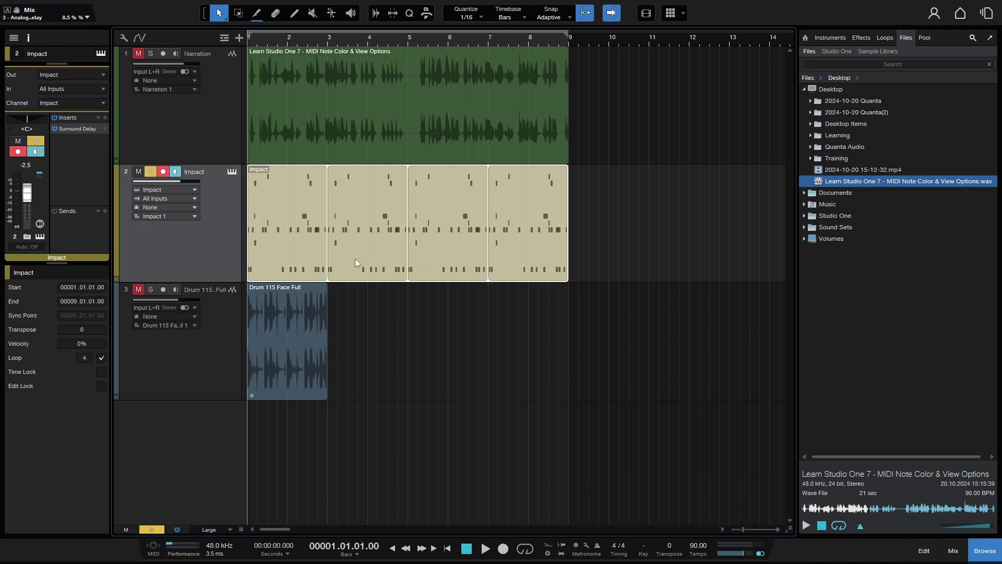
# Drop the Impact part on the Desktop folder as a MIDI File, creating Impact.mid.
pyautogui.moveTo(354, 260); pyautogui.dragTo(830, 89)
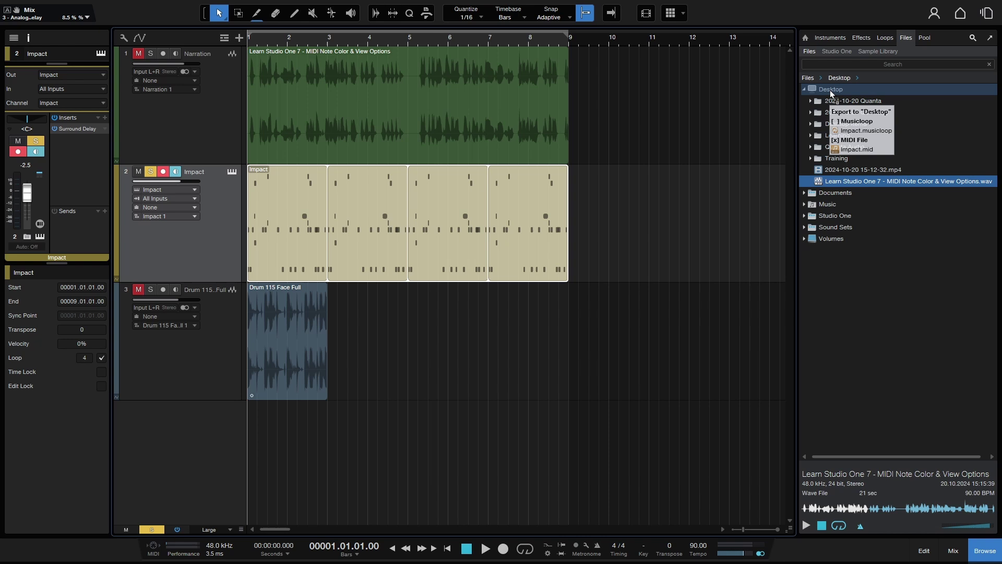
pyautogui.moveTo(830, 89); pyautogui.dragTo(829, 89)
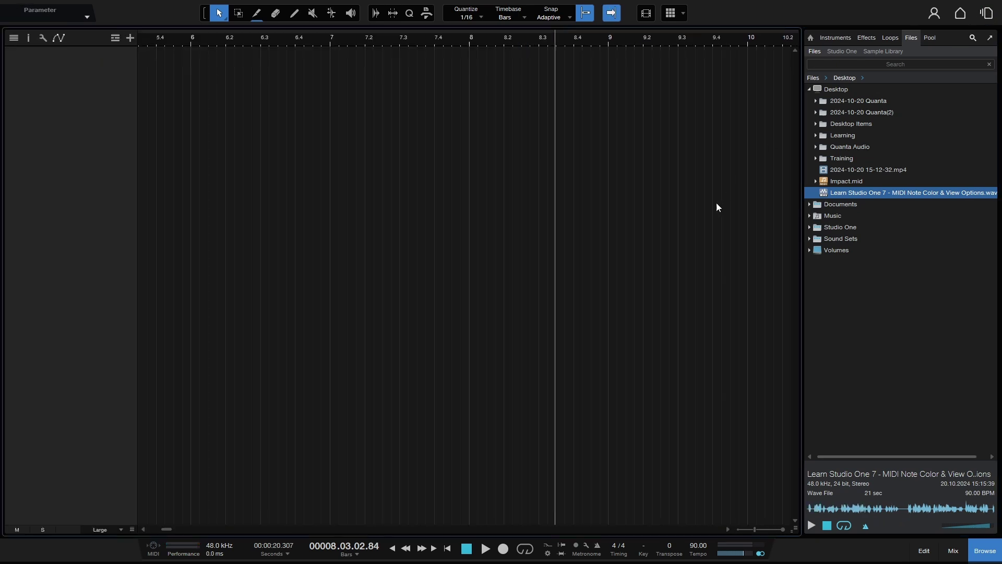
# Refresh the Desktop list and import Impact.mid into the empty song, starting at bar 1.
pyautogui.rightClick(875, 295)
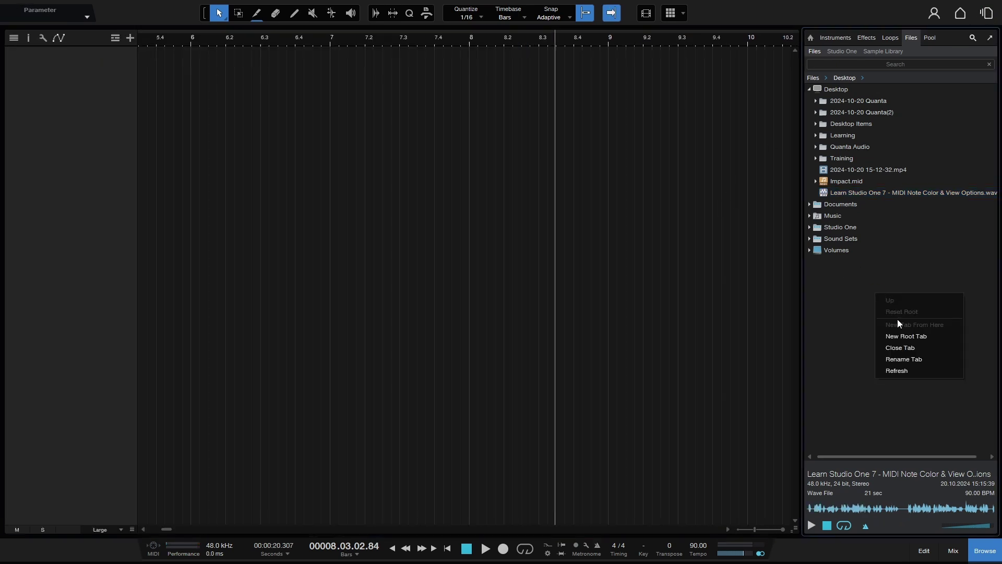
pyautogui.click(897, 369)
pyautogui.click(894, 368)
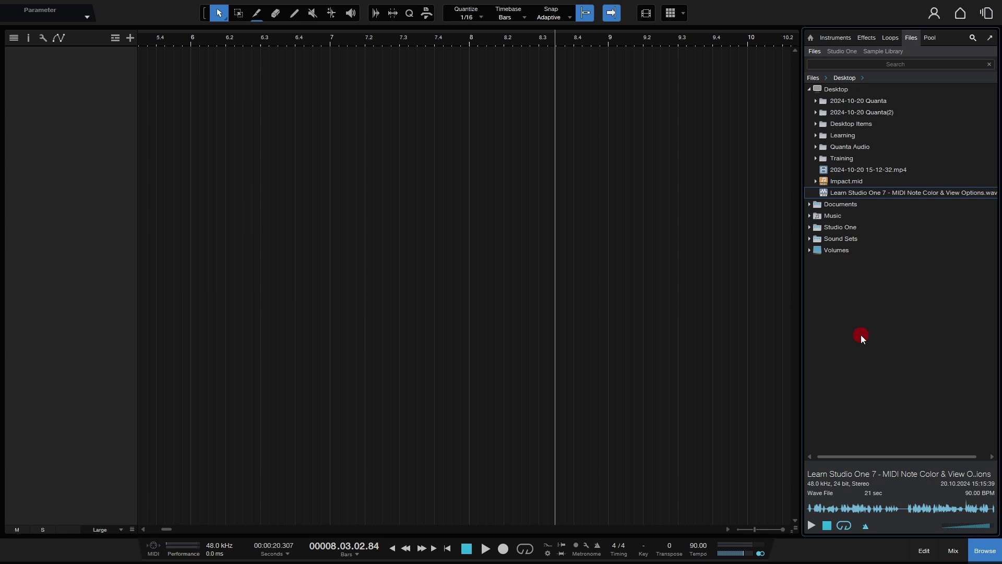
pyautogui.click(833, 184)
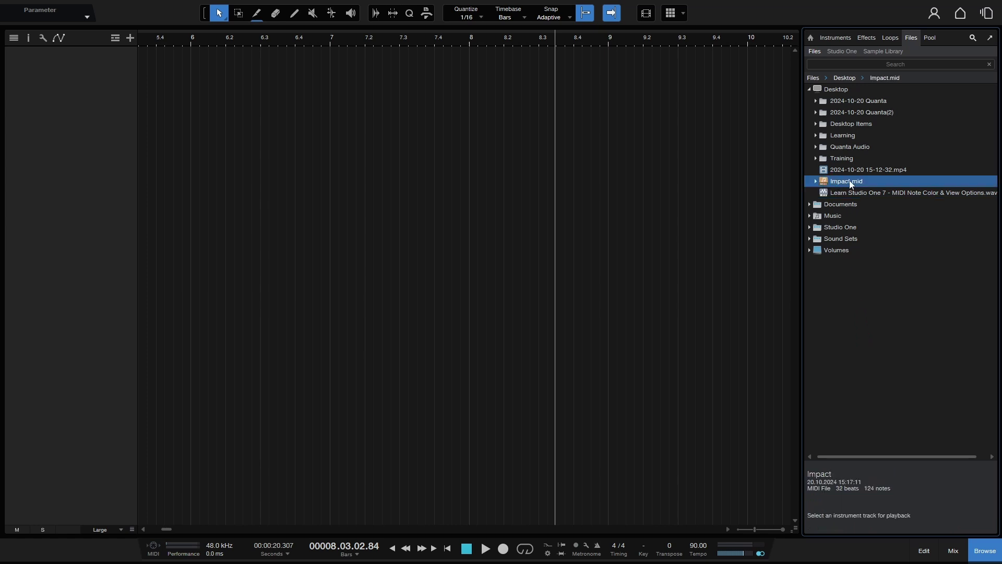
pyautogui.moveTo(843, 179); pyautogui.dragTo(246, 105)
pyautogui.moveTo(442, 145); pyautogui.dragTo(491, 144)
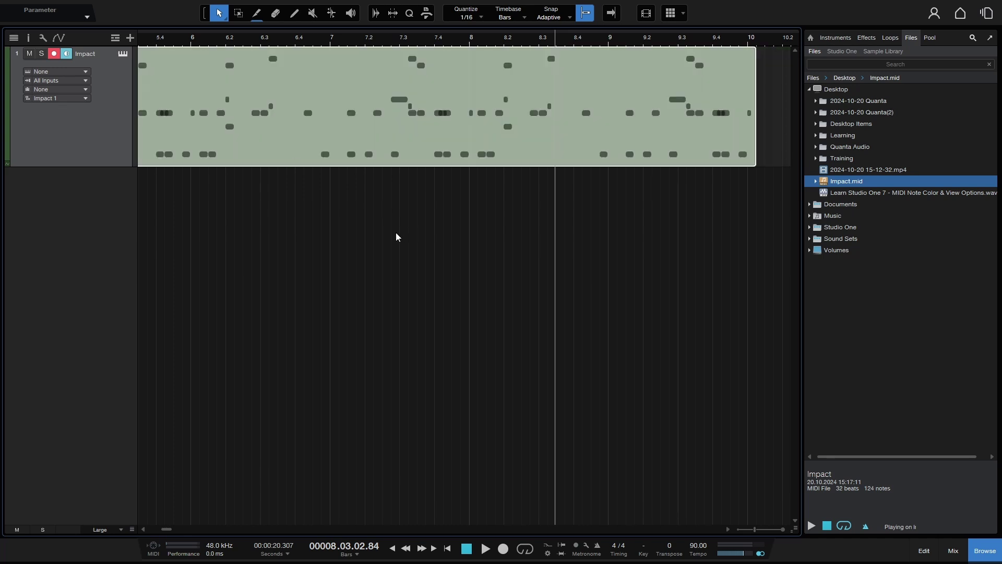
pyautogui.press('w')
pyautogui.press('w')
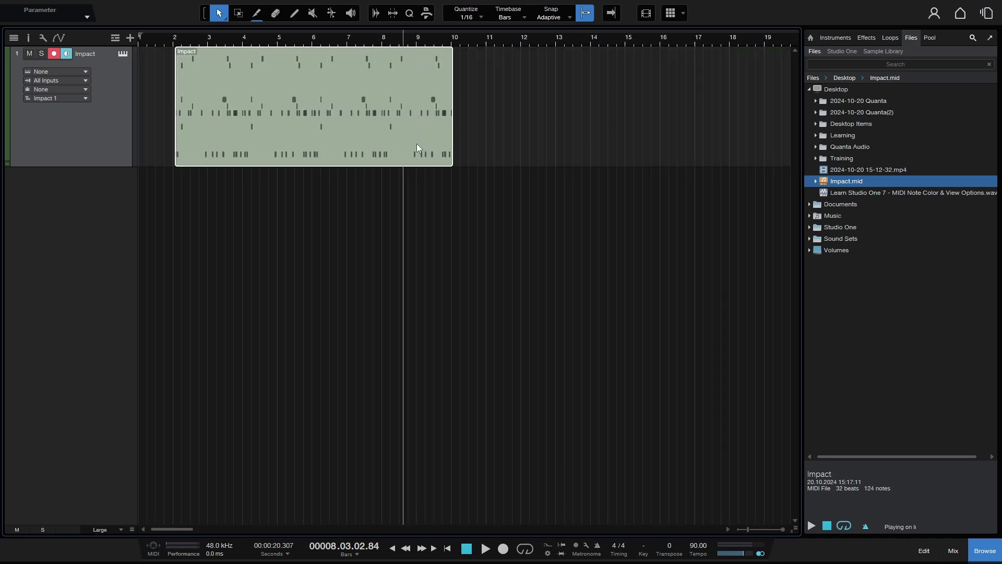
pyautogui.moveTo(374, 137); pyautogui.dragTo(276, 127)
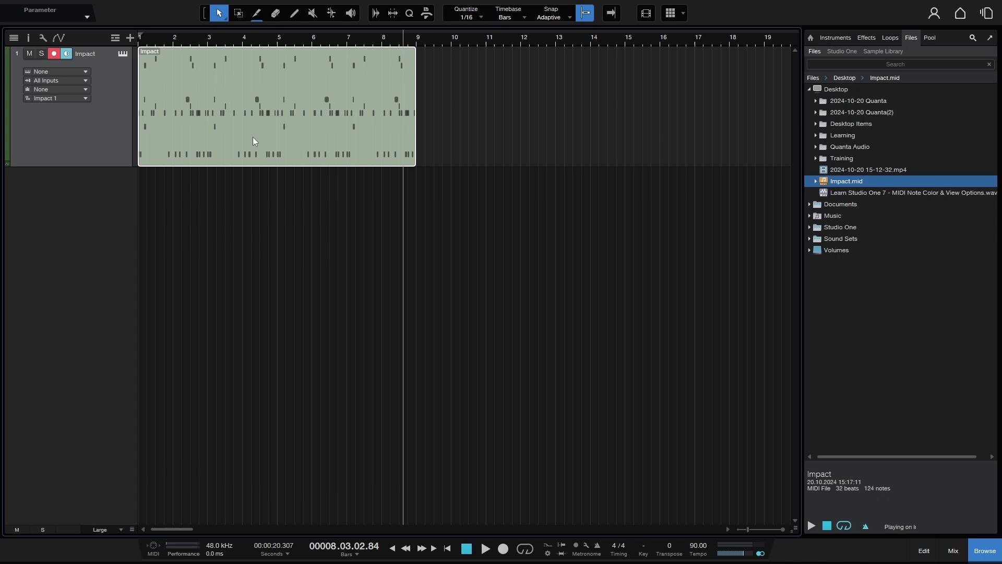
# Check the imported Impact clip's notes in the editor, then remove the Impact track.
pyautogui.doubleClick(259, 135)
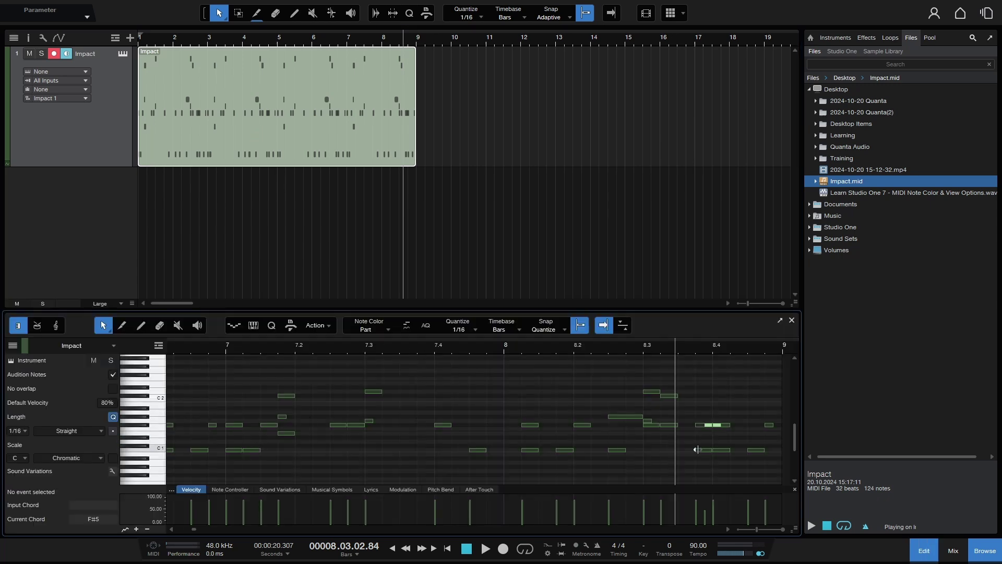
pyautogui.click(792, 320)
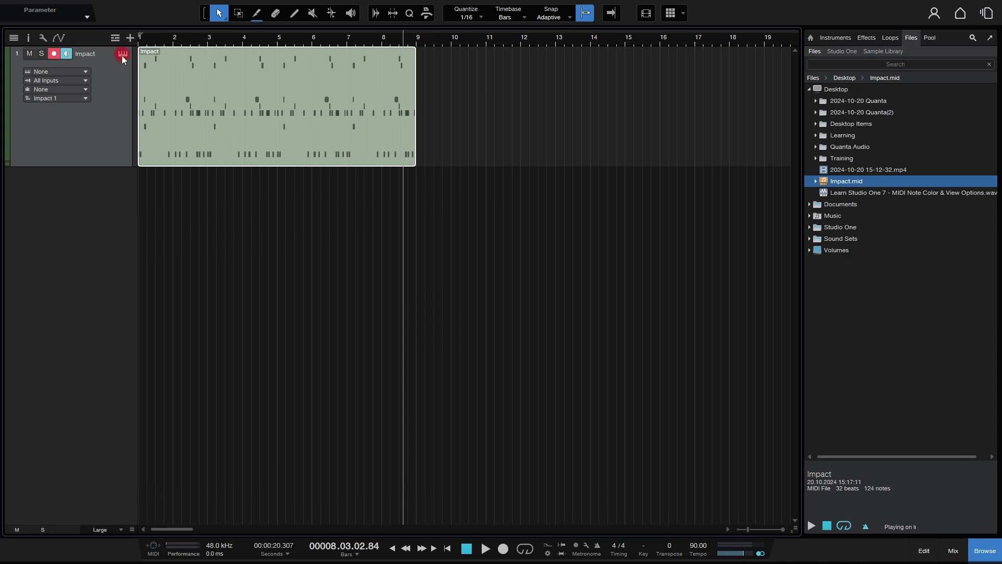
pyautogui.doubleClick(302, 79)
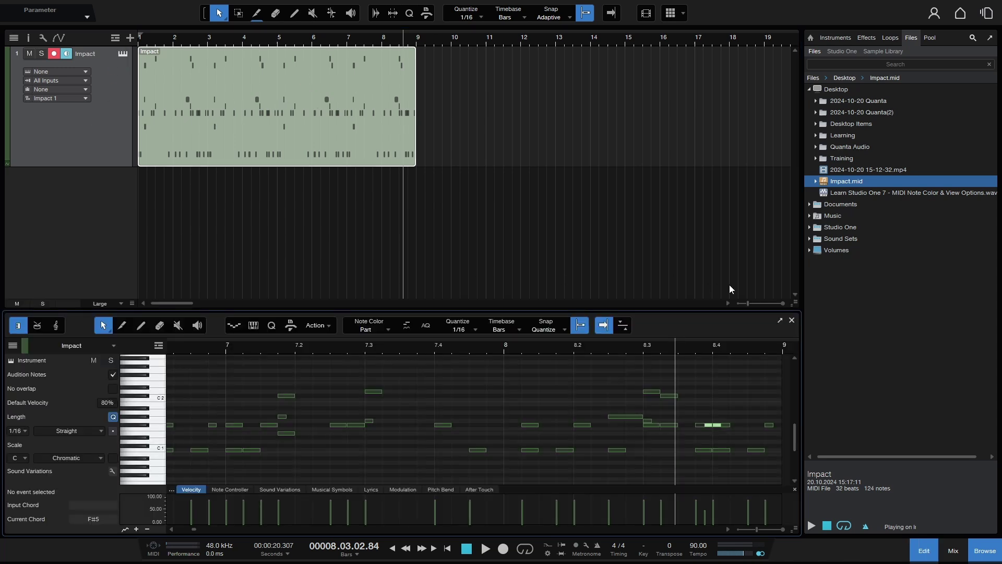
pyautogui.click(793, 321)
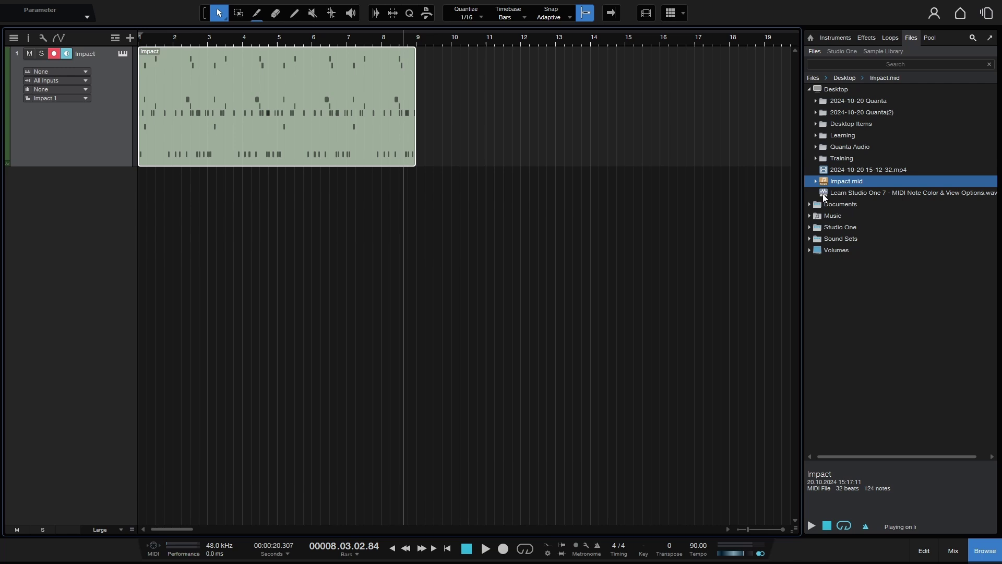
pyautogui.rightClick(69, 138)
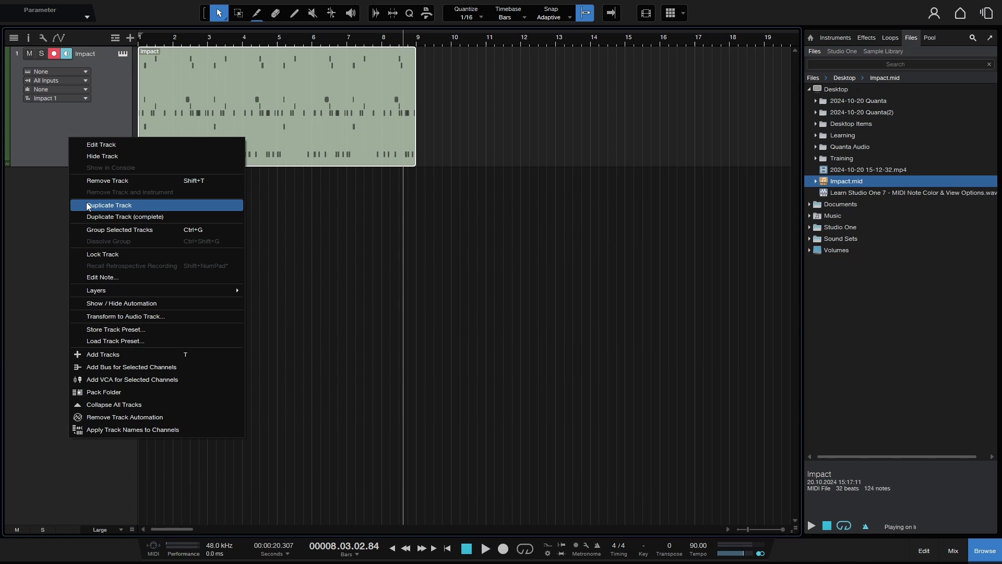
pyautogui.click(107, 181)
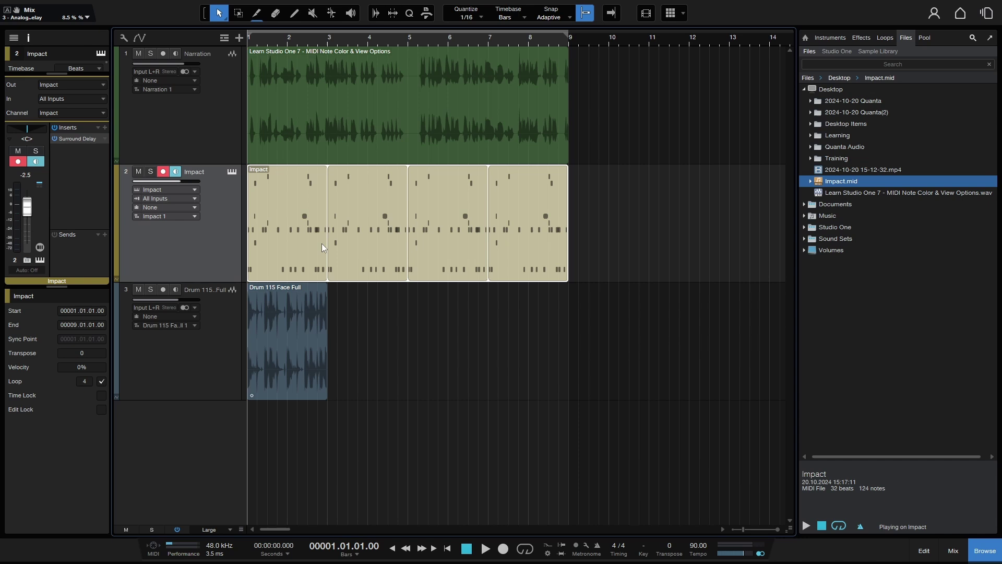
# Drop the Impact part on the Desktop folder as Impact.musicloop.
pyautogui.moveTo(337, 249); pyautogui.dragTo(825, 90)
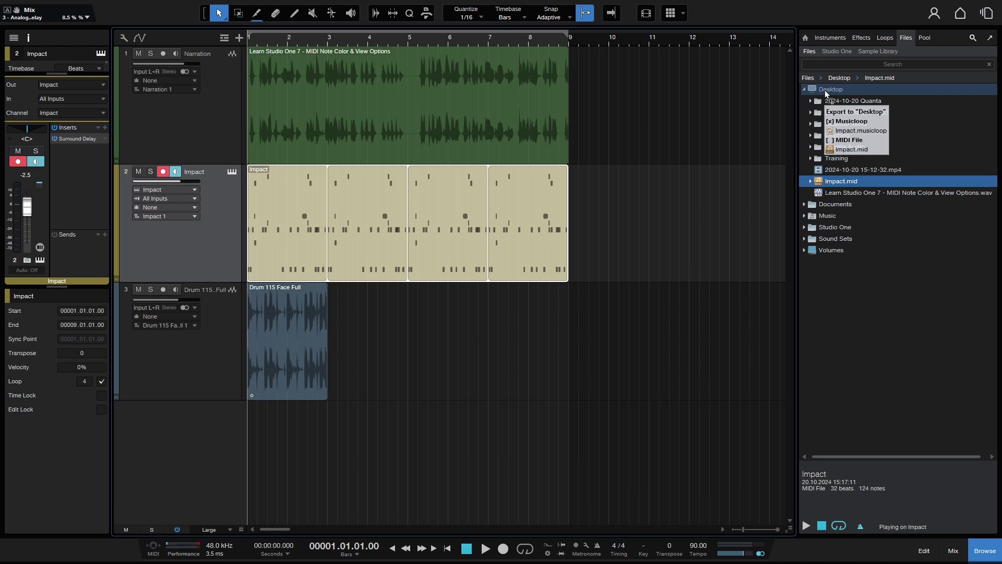
pyautogui.moveTo(825, 89); pyautogui.dragTo(825, 90)
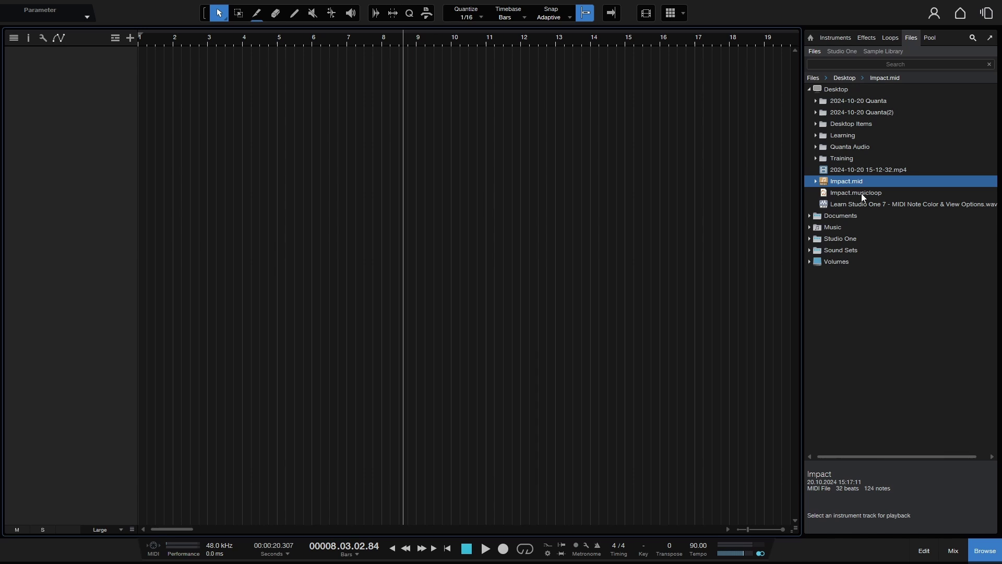
# Import Impact.musicloop as an Impact instrument track and open its drum instrument window.
pyautogui.moveTo(863, 193); pyautogui.dragTo(130, 127)
pyautogui.moveTo(848, 196); pyautogui.dragTo(315, 124)
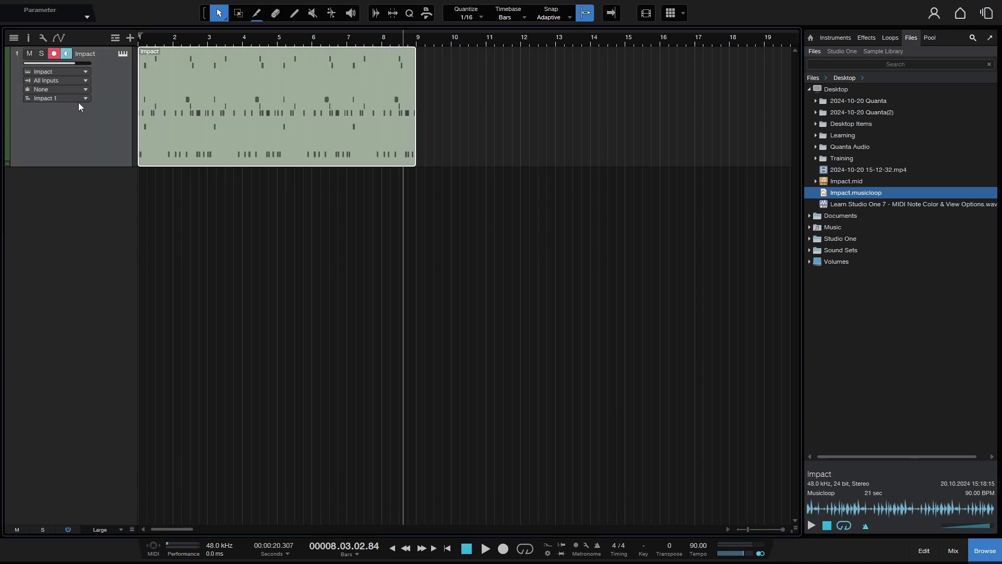
pyautogui.click(28, 38)
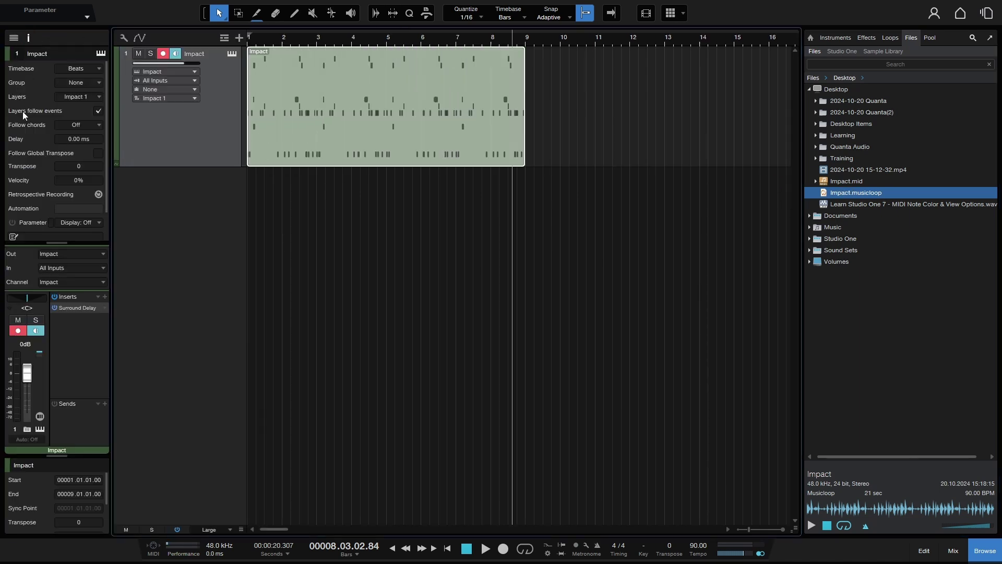
pyautogui.click(231, 55)
pyautogui.moveTo(572, 77); pyautogui.dragTo(587, 119)
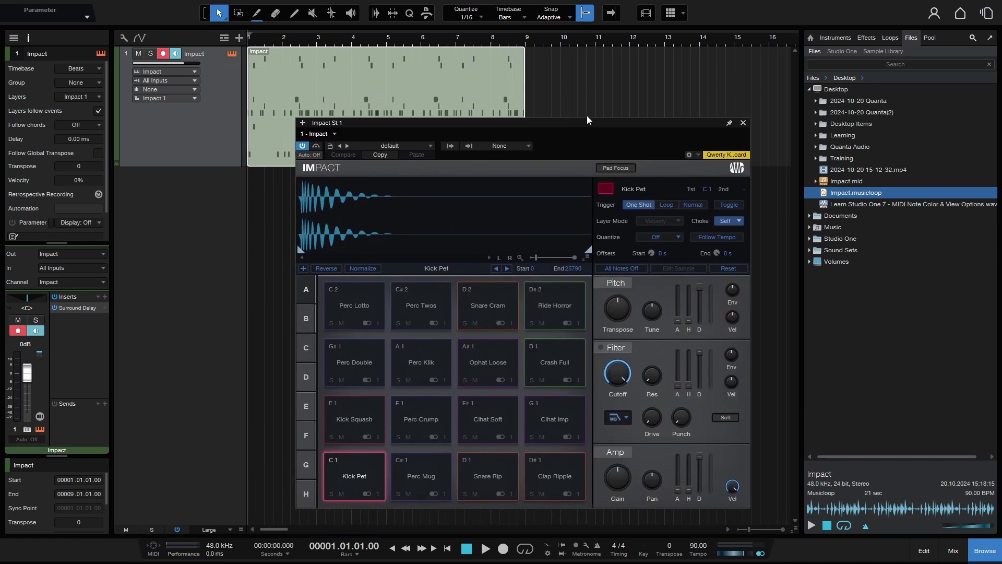
# Play the loop, set the song tempo to 70, then stop playback.
pyautogui.press('f')
pyautogui.press('space')
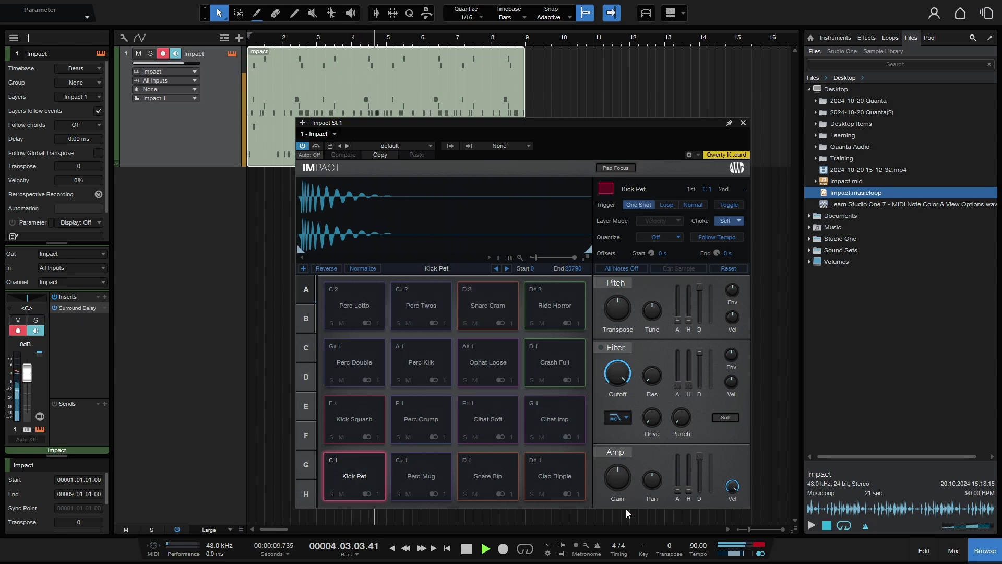
pyautogui.scroll(-9, 696, 550)
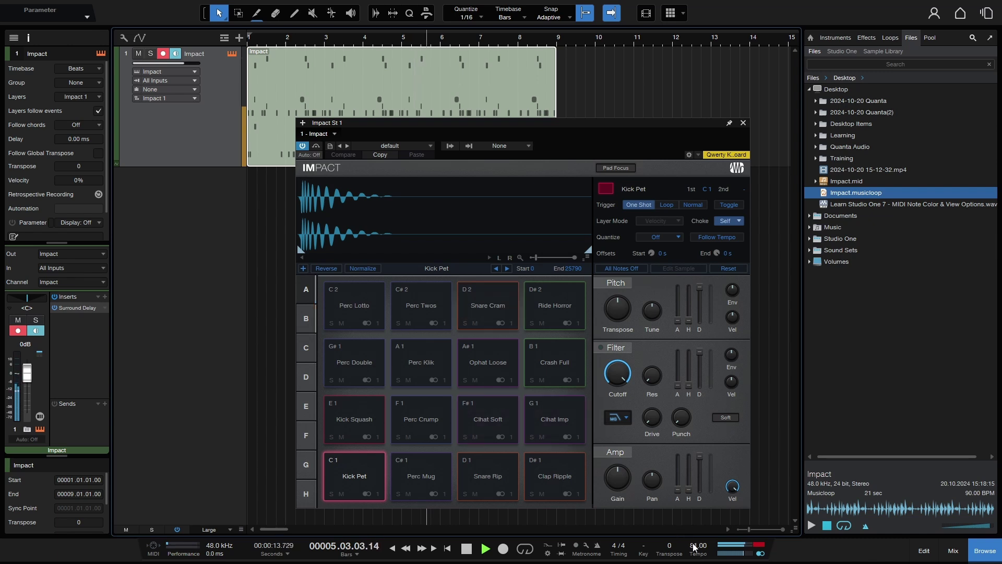
pyautogui.scroll(-1, 696, 550)
pyautogui.click(695, 550)
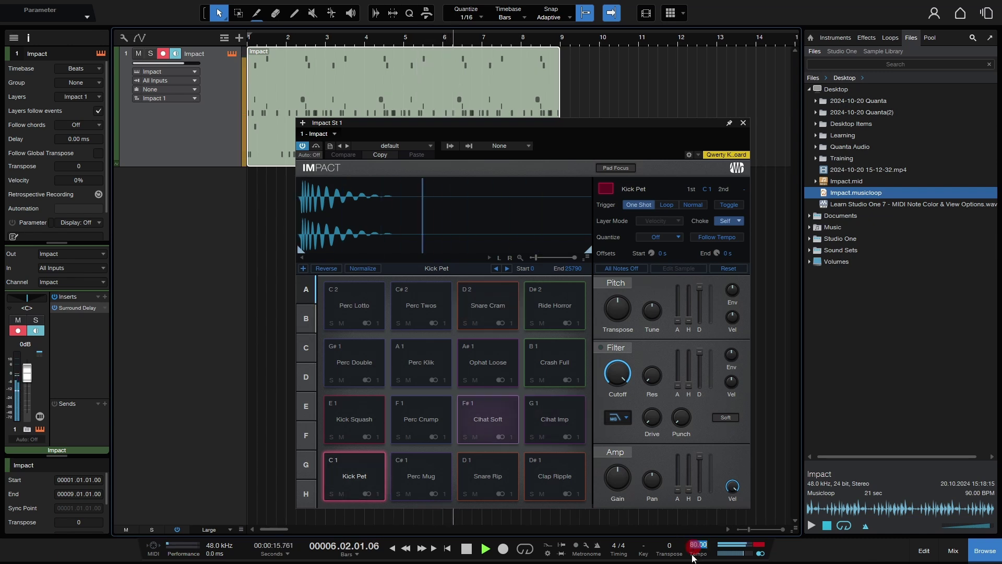
pyautogui.write('70')
pyautogui.press('Return')
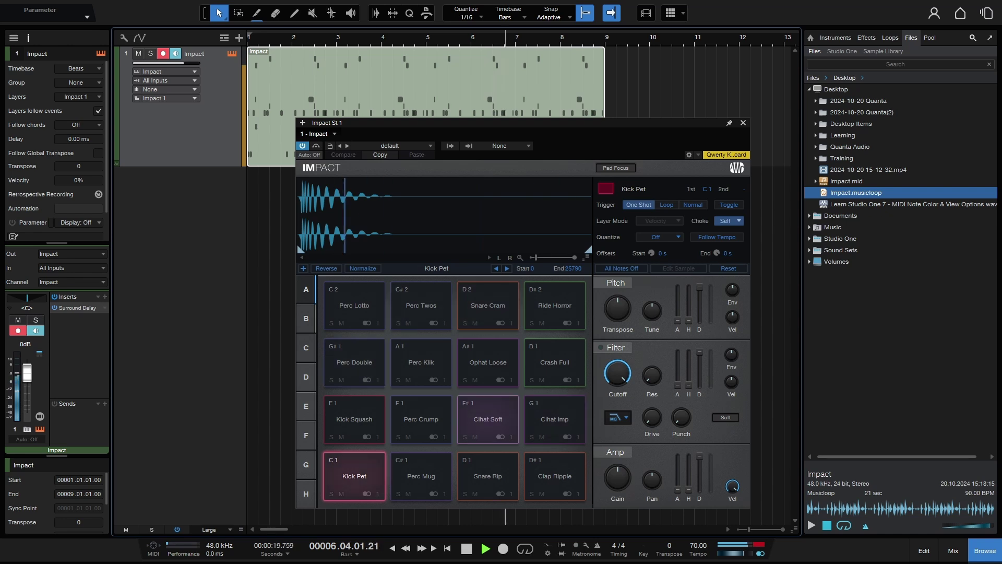
pyautogui.press('space')
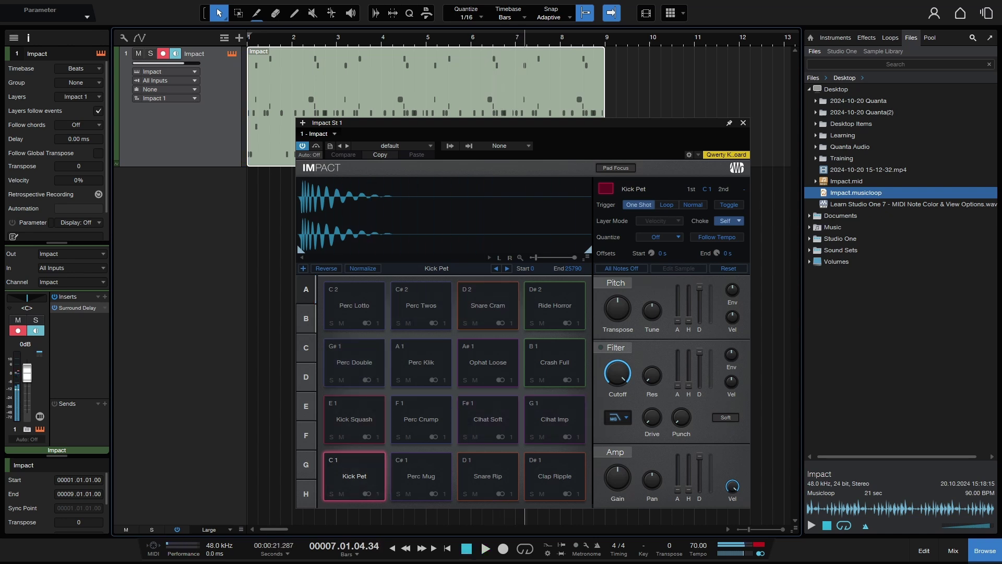
# Show Impact.musicloop's package contents and expand its Impact folder.
pyautogui.rightClick(851, 192)
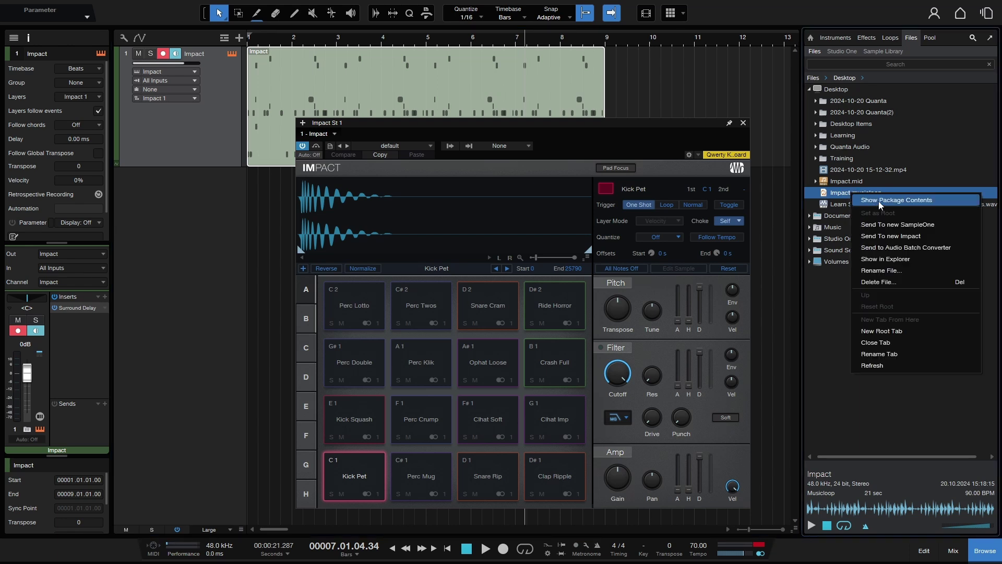
pyautogui.click(916, 200)
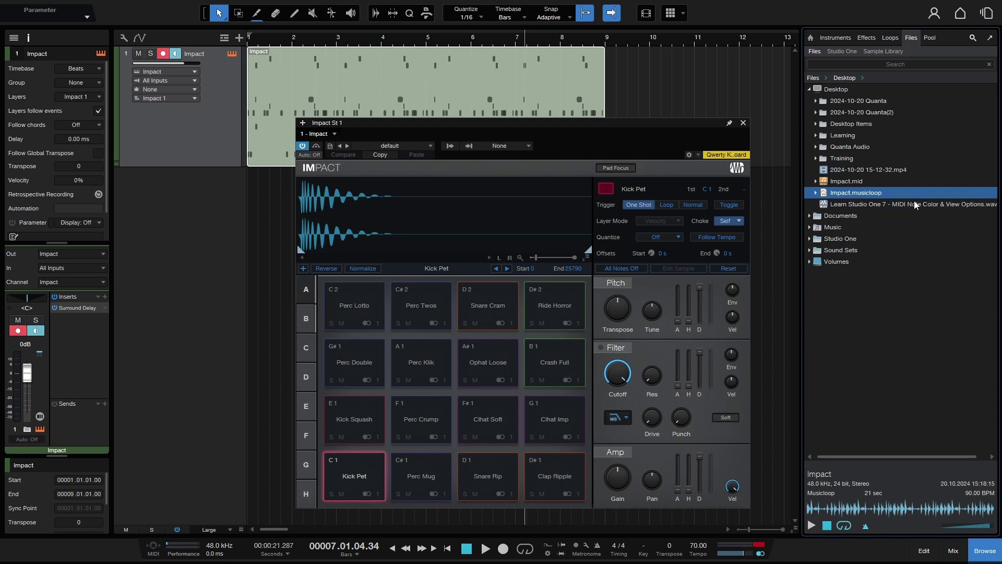
pyautogui.click(817, 193)
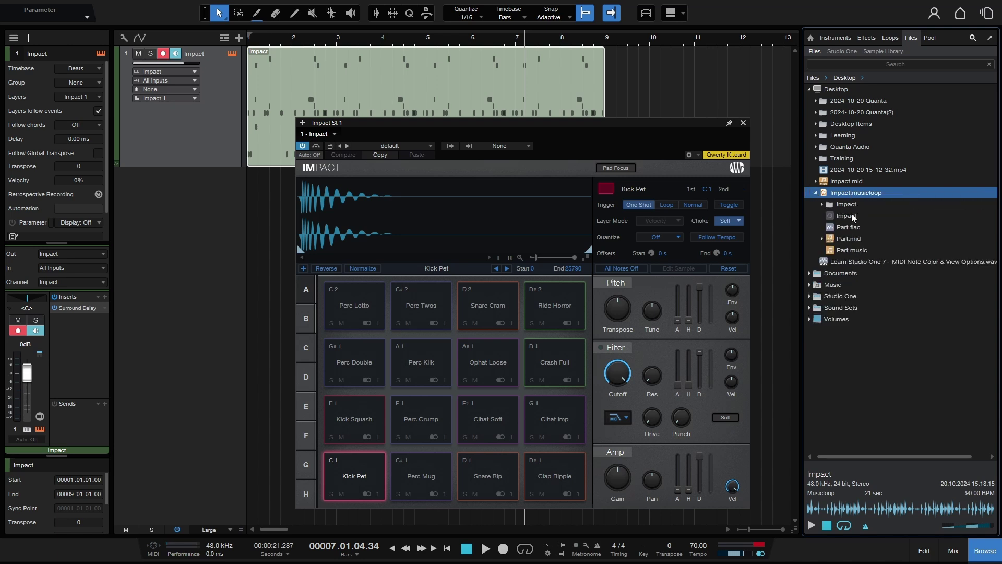
pyautogui.click(821, 203)
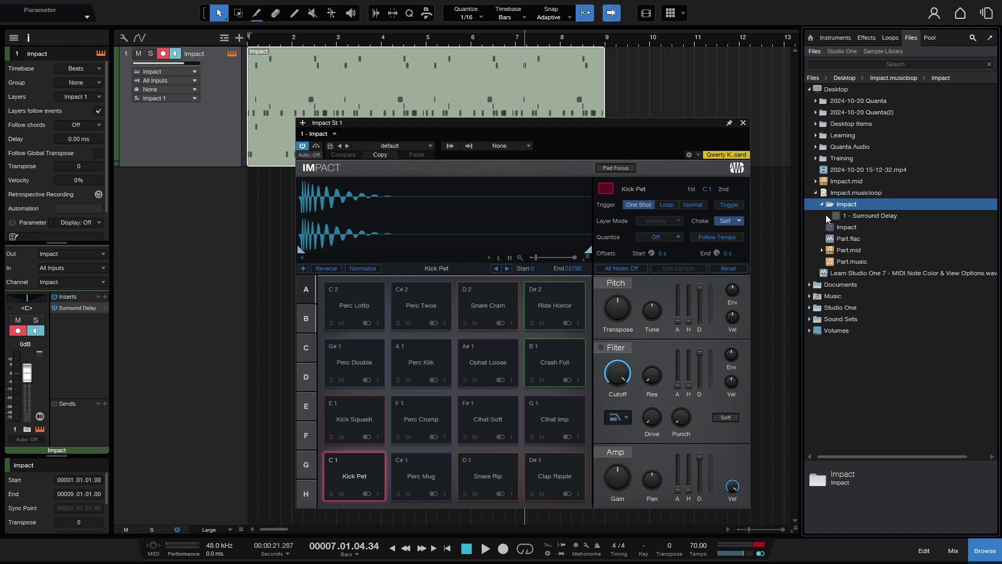
pyautogui.click(822, 203)
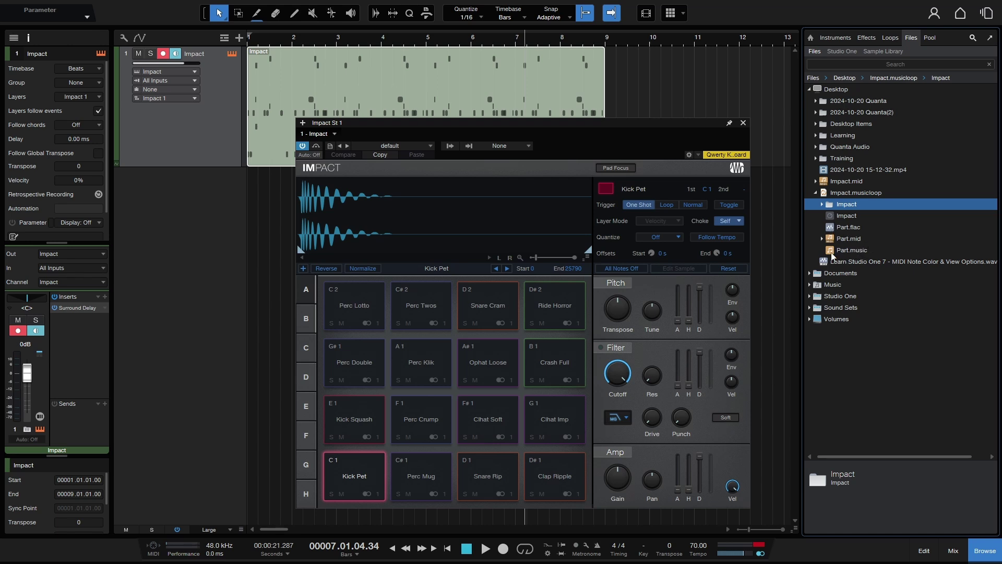
pyautogui.click(821, 204)
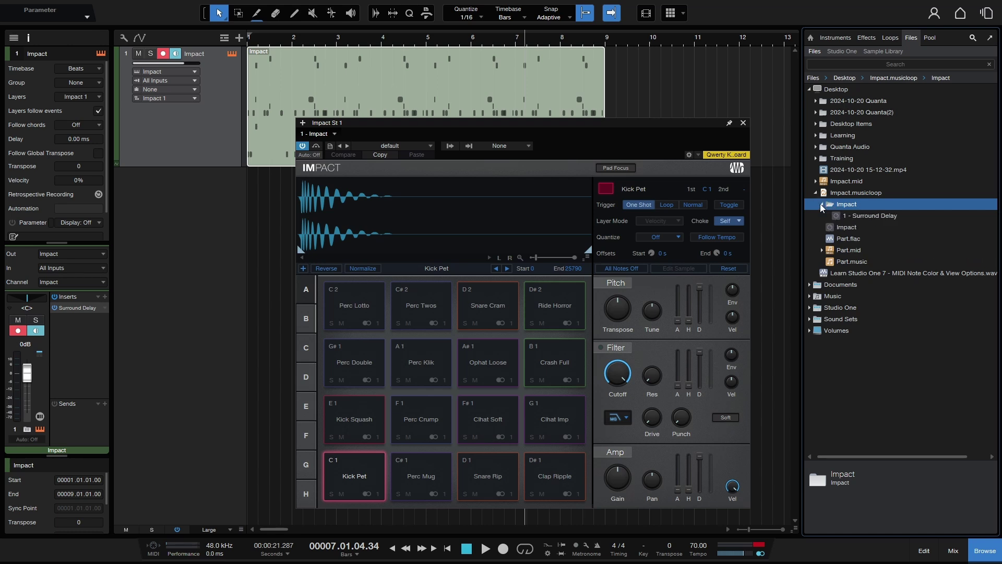
pyautogui.click(821, 204)
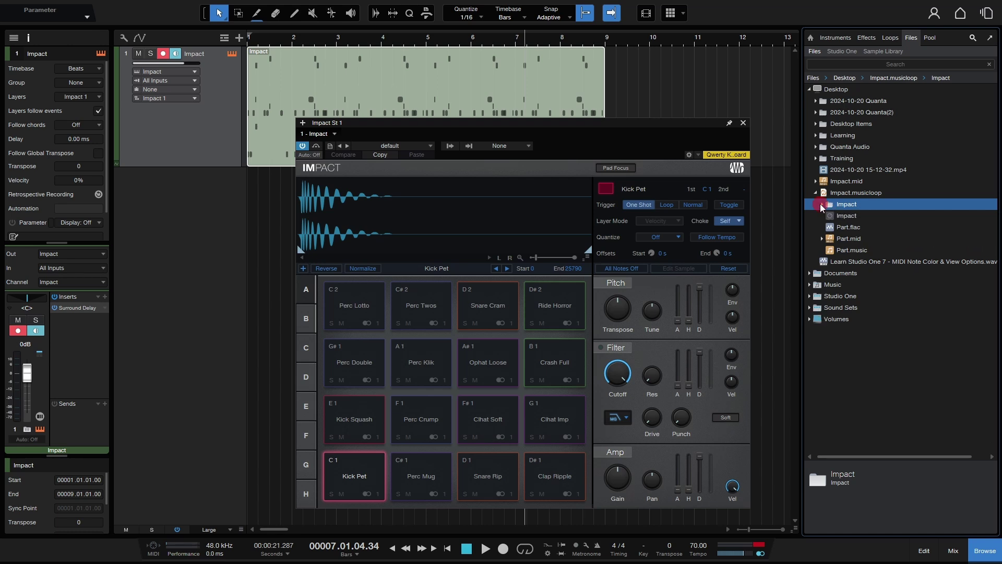
# Inspect the Impact preset and Part.flac inside the package, then preview the musicloop.
pyautogui.click(854, 216)
pyautogui.click(846, 231)
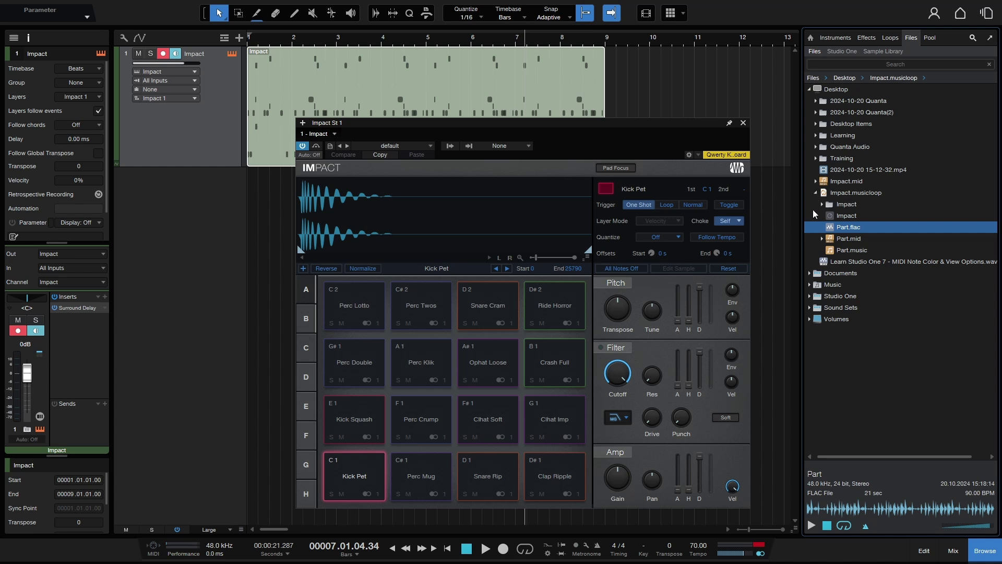
pyautogui.click(814, 193)
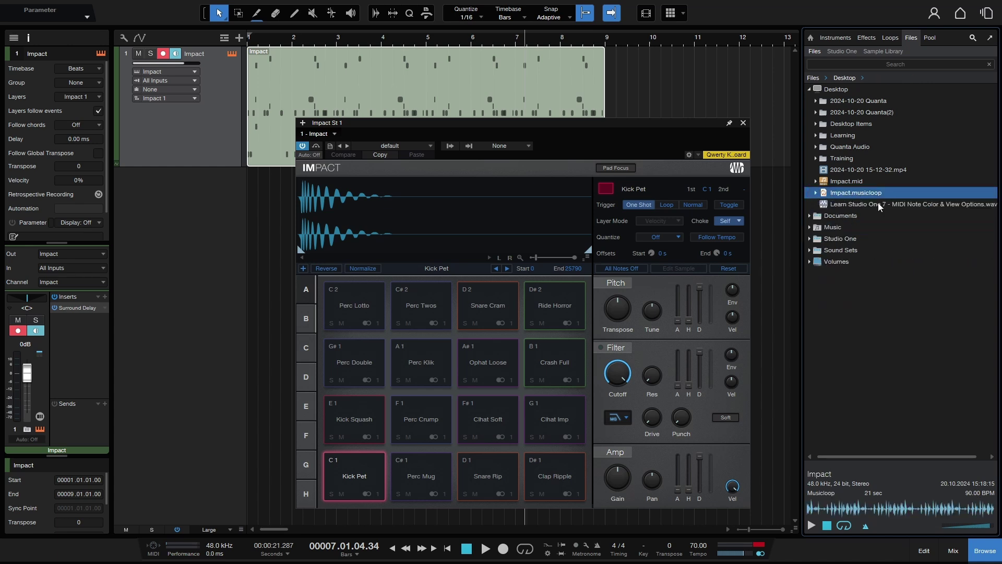
pyautogui.click(813, 524)
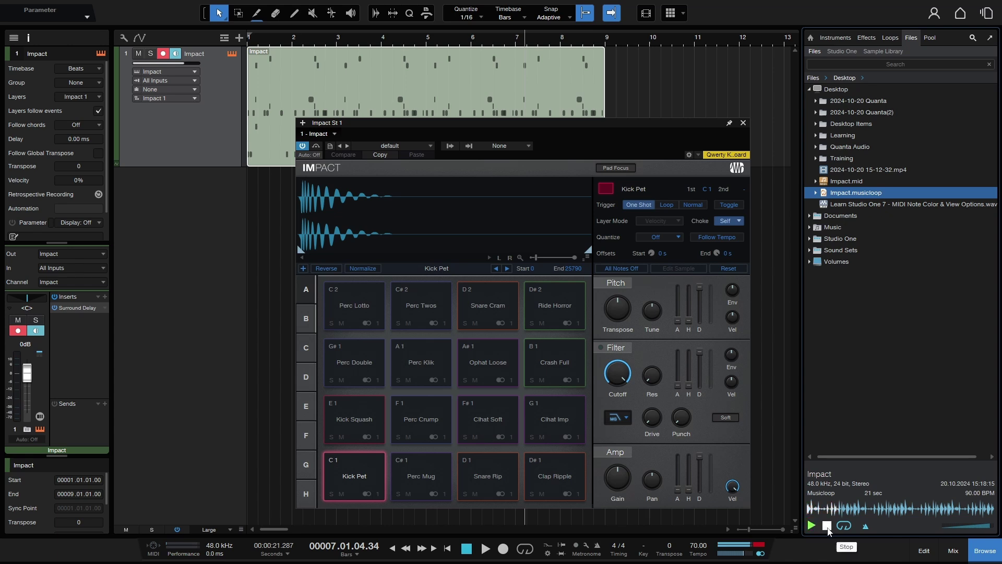
pyautogui.click(828, 525)
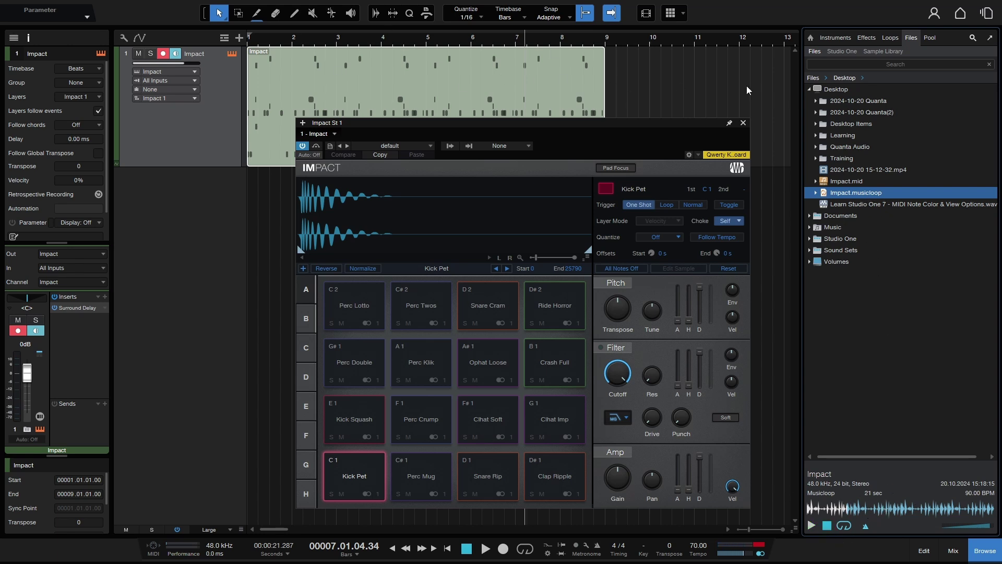
# Close the Impact instrument window and remove the Impact track.
pyautogui.click(741, 124)
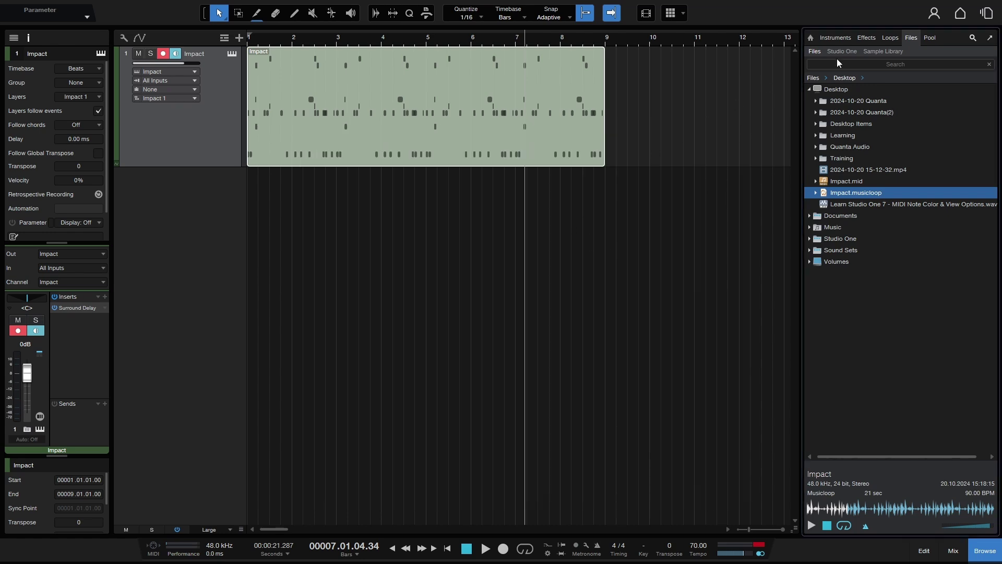
pyautogui.rightClick(175, 130)
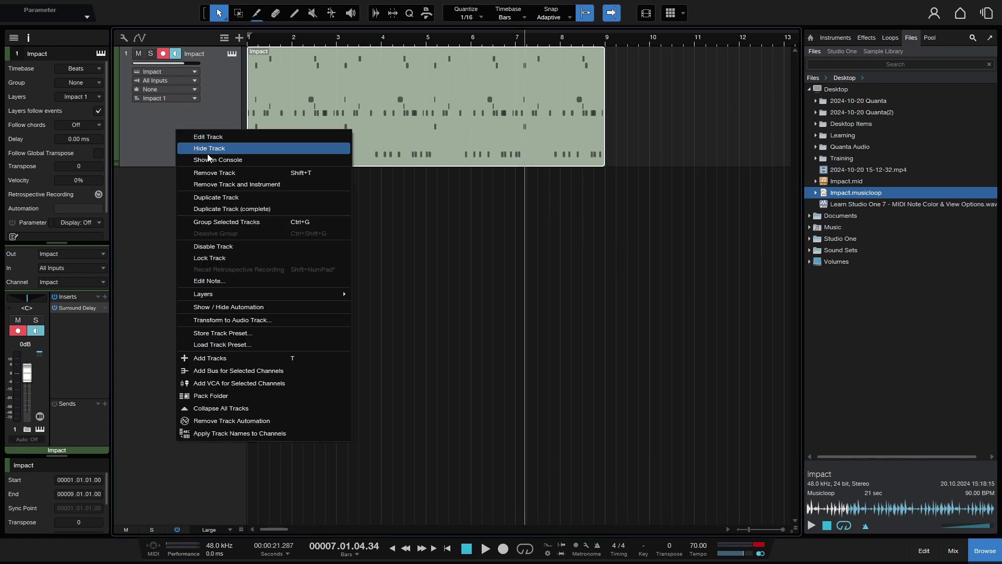
pyautogui.click(218, 184)
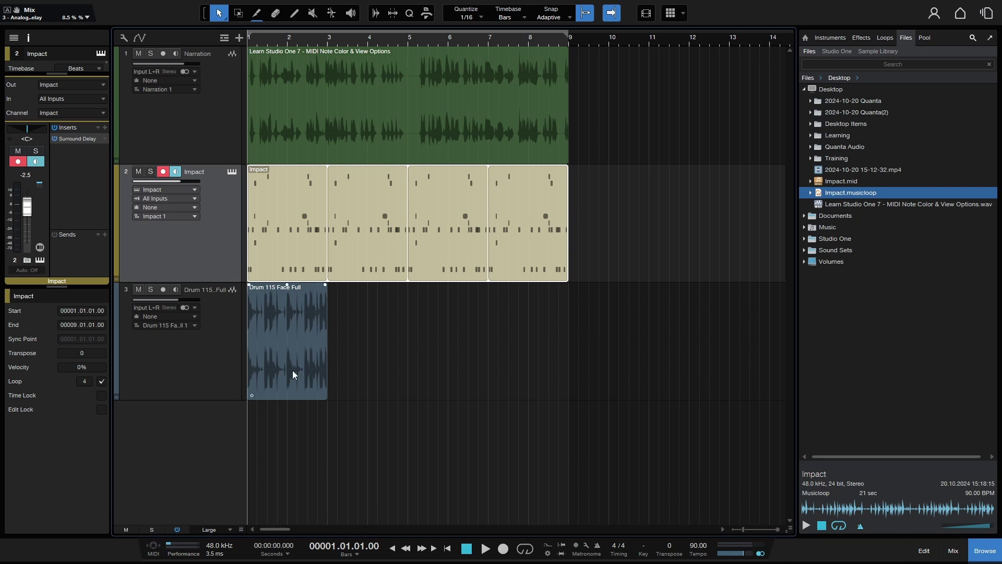
# Solo the Drum 115 Face Full track and duplicate its drum event with D.
pyautogui.click(292, 370)
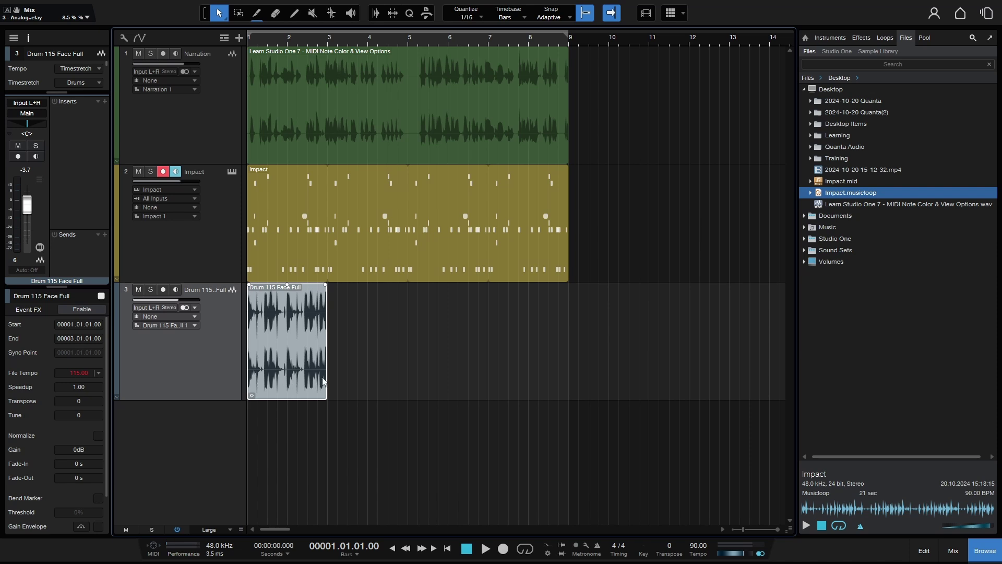
pyautogui.press('space')
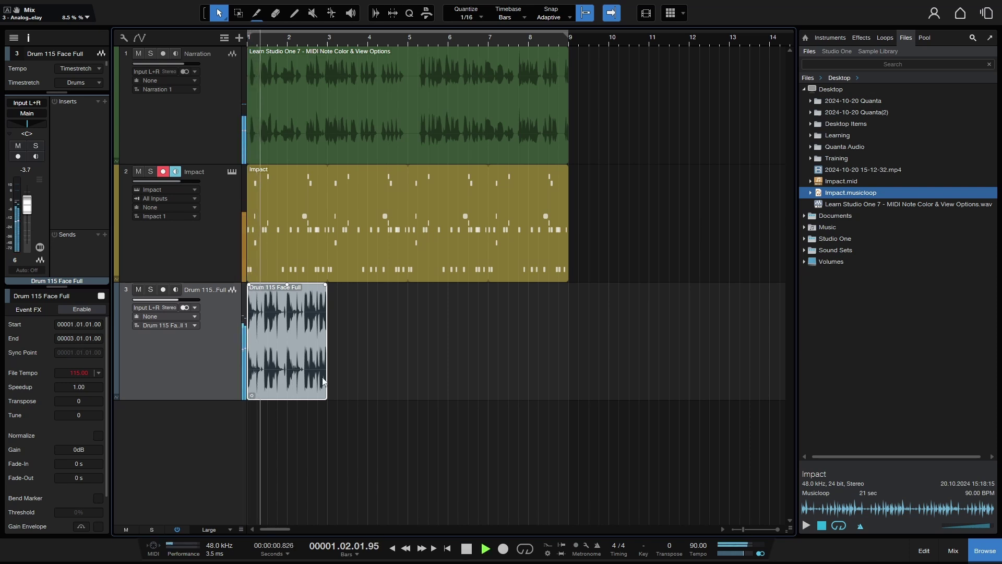
pyautogui.click(150, 290)
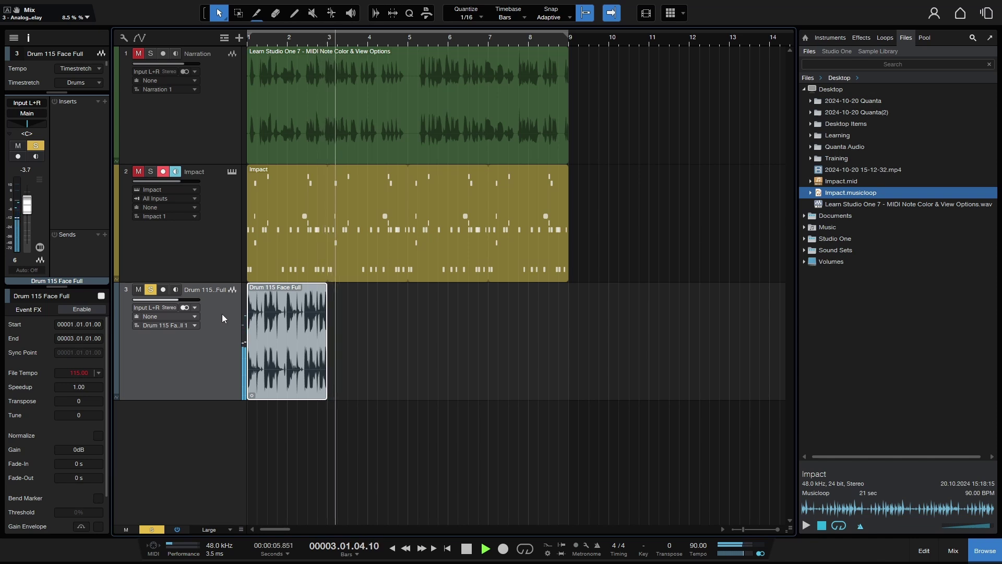
pyautogui.press('Home')
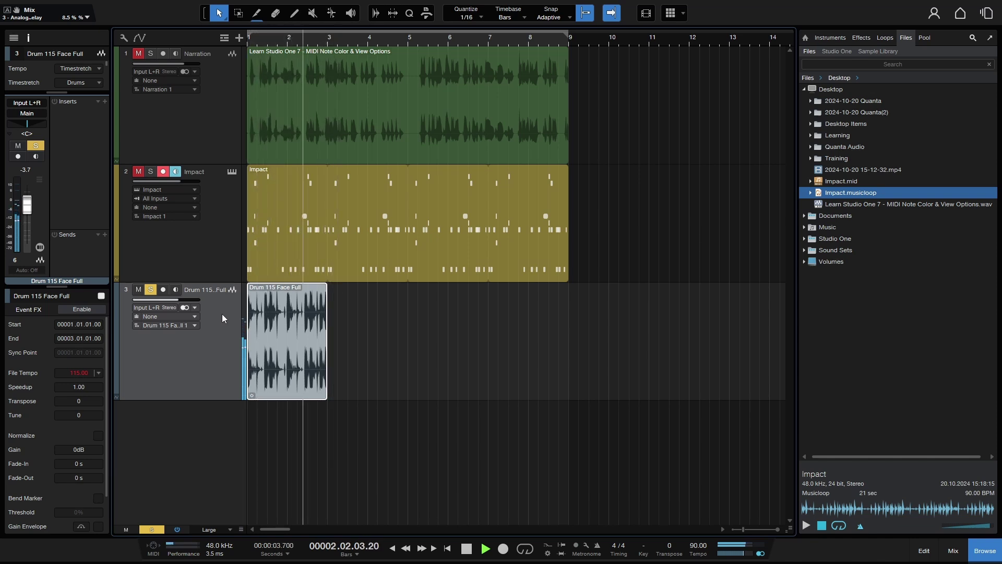
pyautogui.press('space')
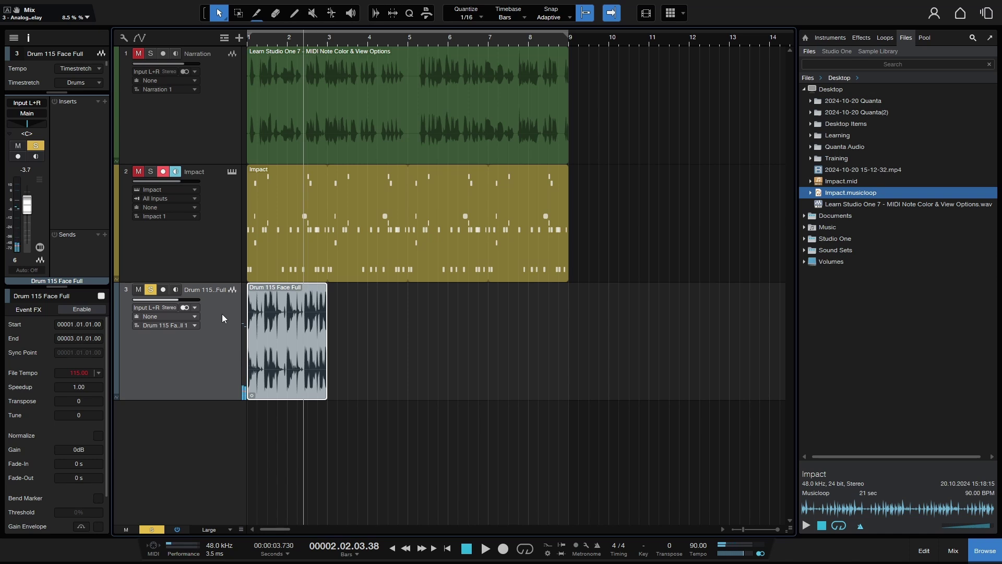
pyautogui.press('d')
pyautogui.press('d')
pyautogui.press('d')
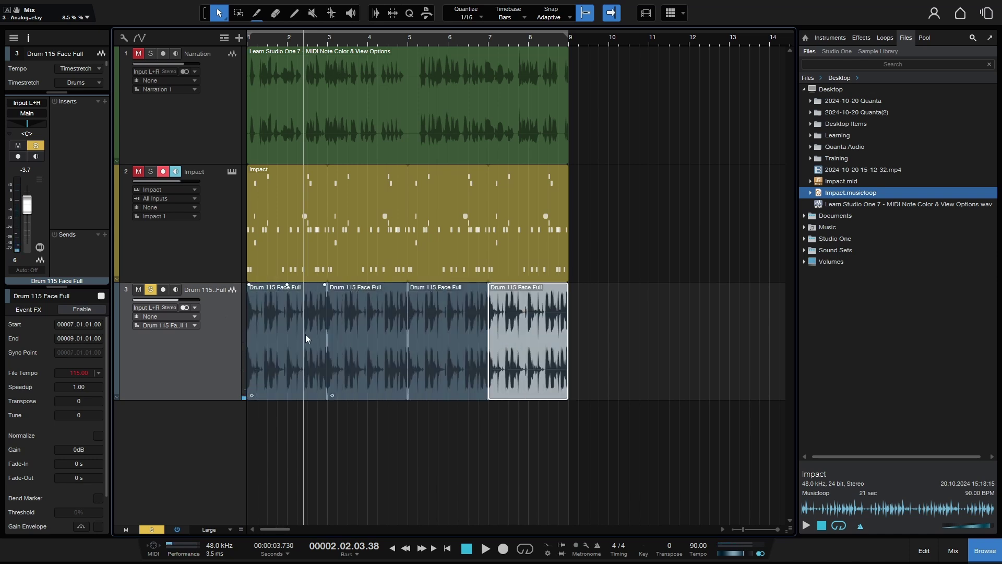
# Select all four drum events and merge them into one part with G.
pyautogui.click(287, 351)
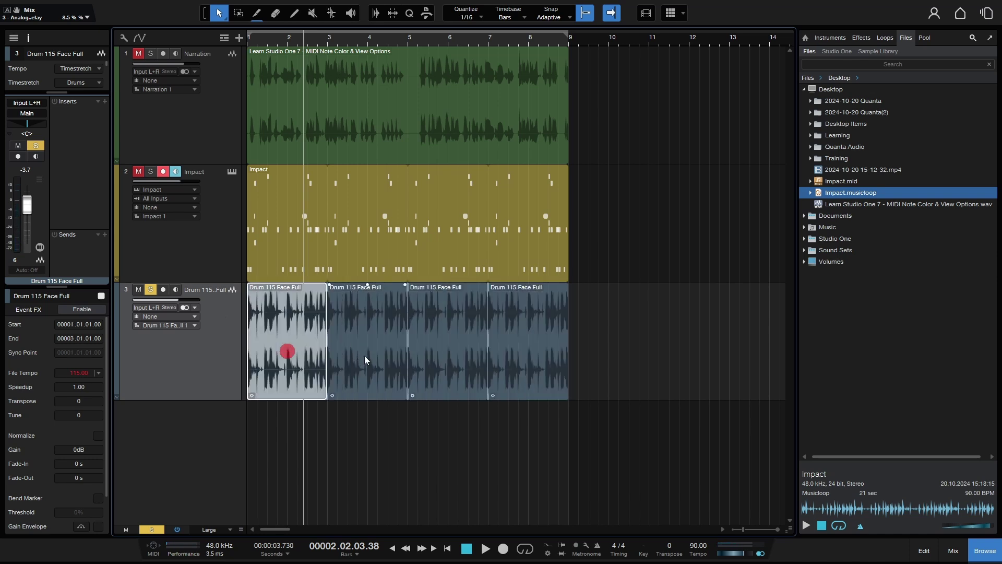
pyautogui.click(367, 360)
pyautogui.click(458, 360)
pyautogui.click(510, 364)
pyautogui.moveTo(662, 376); pyautogui.dragTo(264, 374)
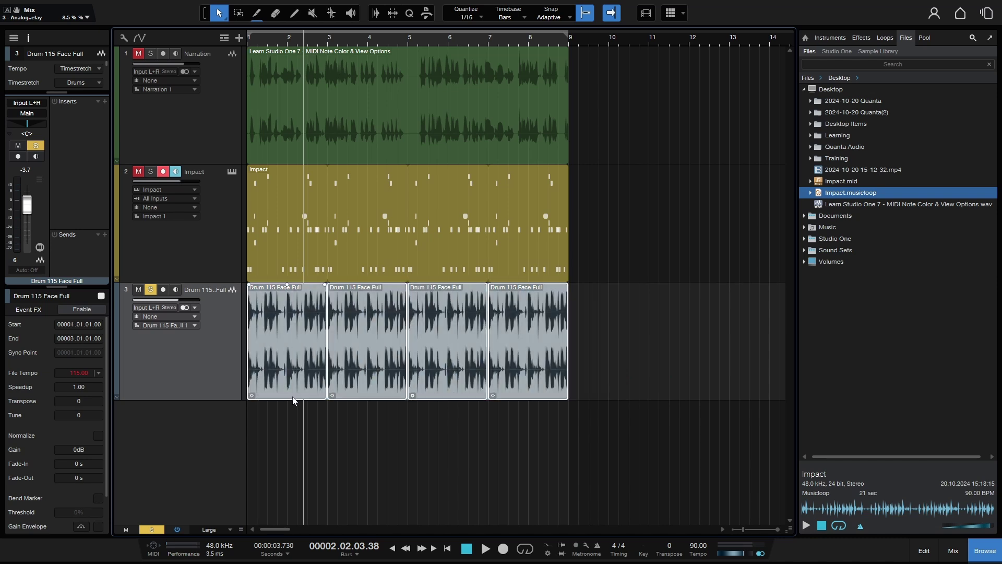
pyautogui.press('g')
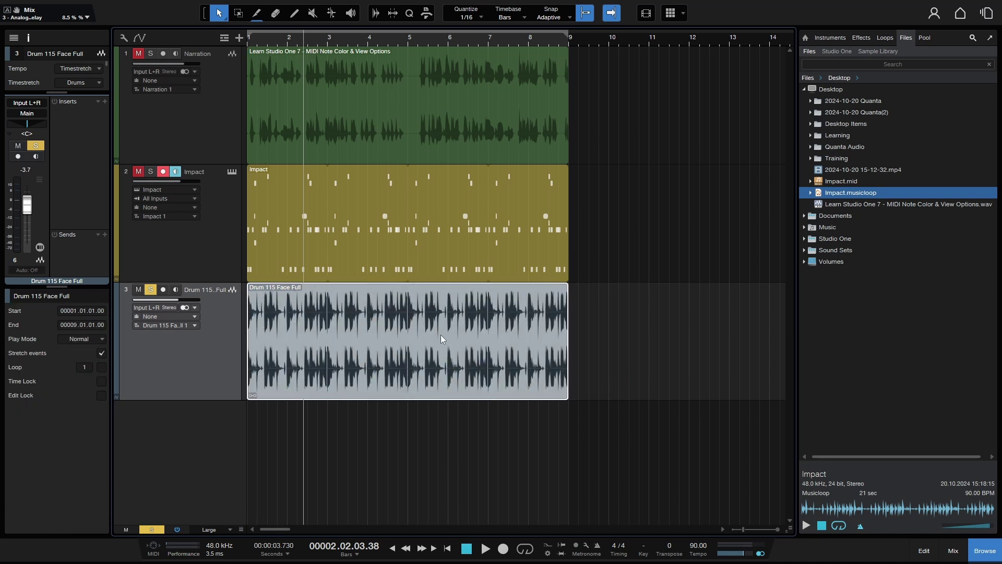
# Open the merged drum part in the audio editor, hiding the browser and zooming out.
pyautogui.doubleClick(408, 349)
pyautogui.click(465, 443)
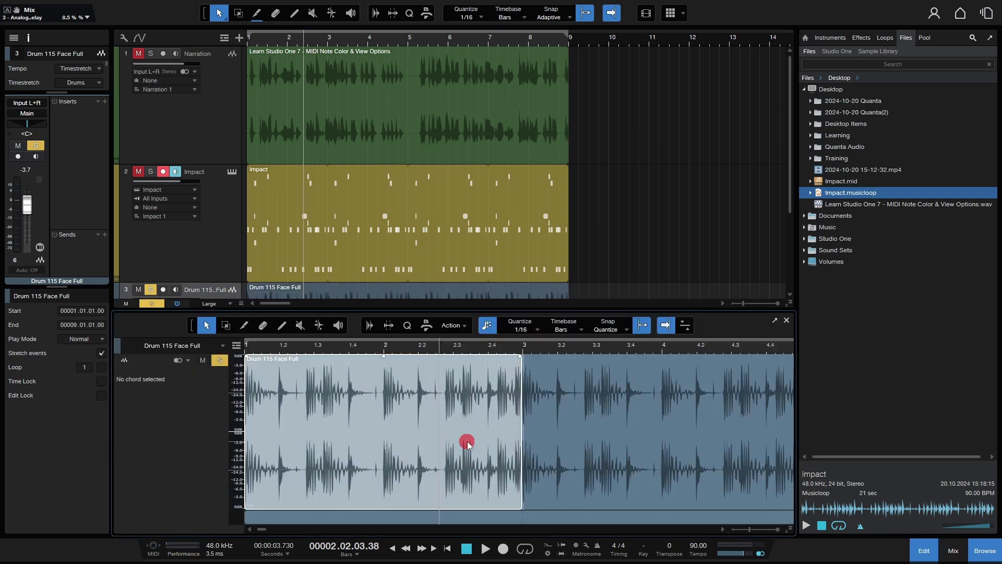
pyautogui.click(631, 442)
pyautogui.click(985, 551)
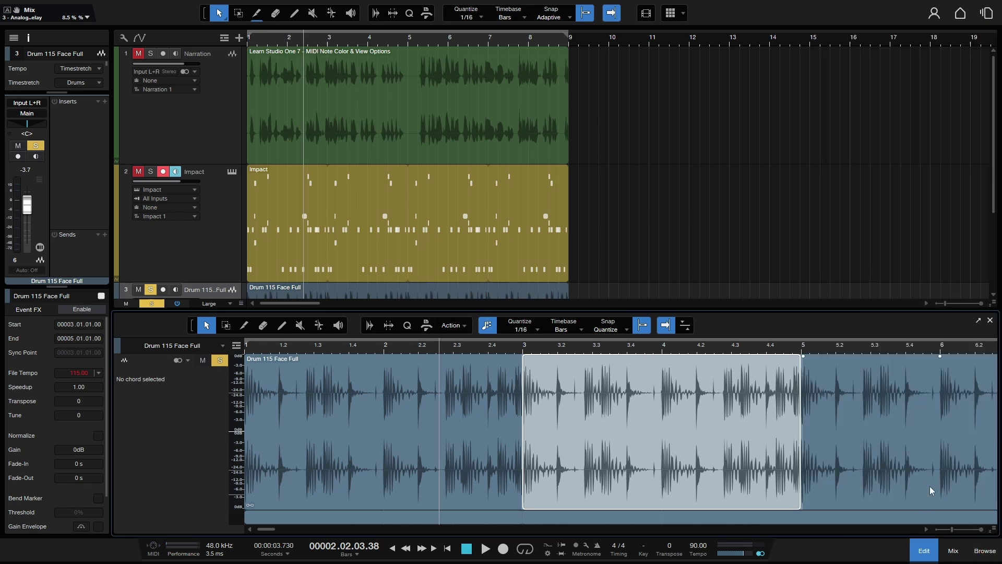
pyautogui.click(915, 441)
pyautogui.moveTo(713, 349); pyautogui.dragTo(705, 332)
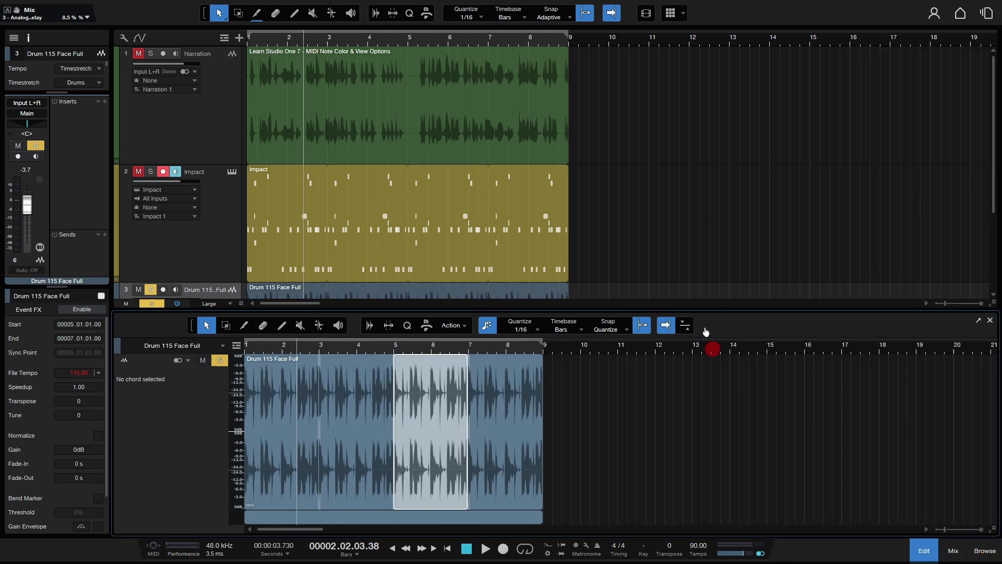
# Check the four events across bars 1–9, then close the editor and reshow the browser.
pyautogui.click(494, 438)
pyautogui.click(356, 443)
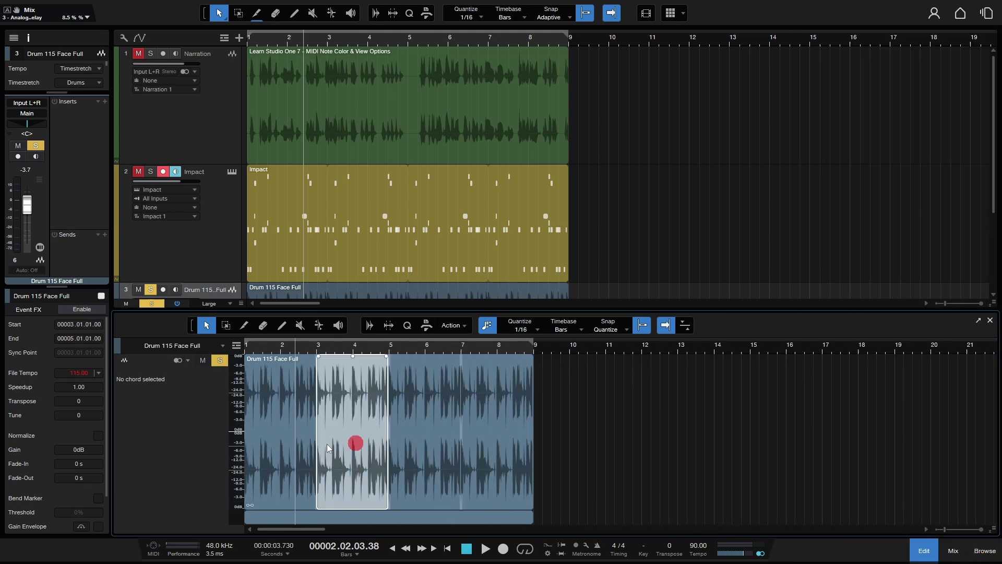
pyautogui.click(282, 442)
pyautogui.click(353, 446)
pyautogui.click(429, 440)
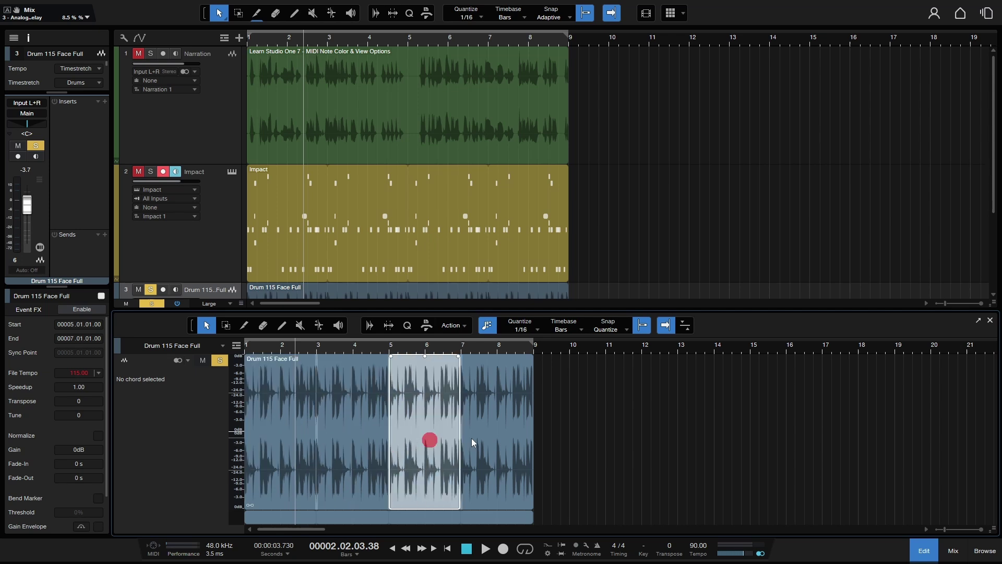
pyautogui.click(501, 441)
pyautogui.click(414, 454)
pyautogui.click(336, 450)
pyautogui.click(291, 452)
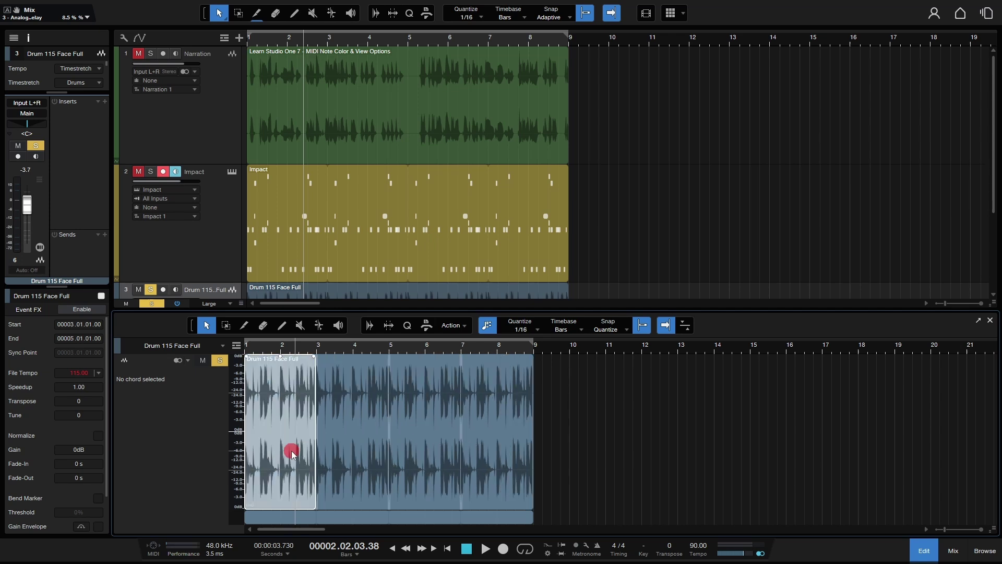
pyautogui.click(926, 552)
pyautogui.click(984, 549)
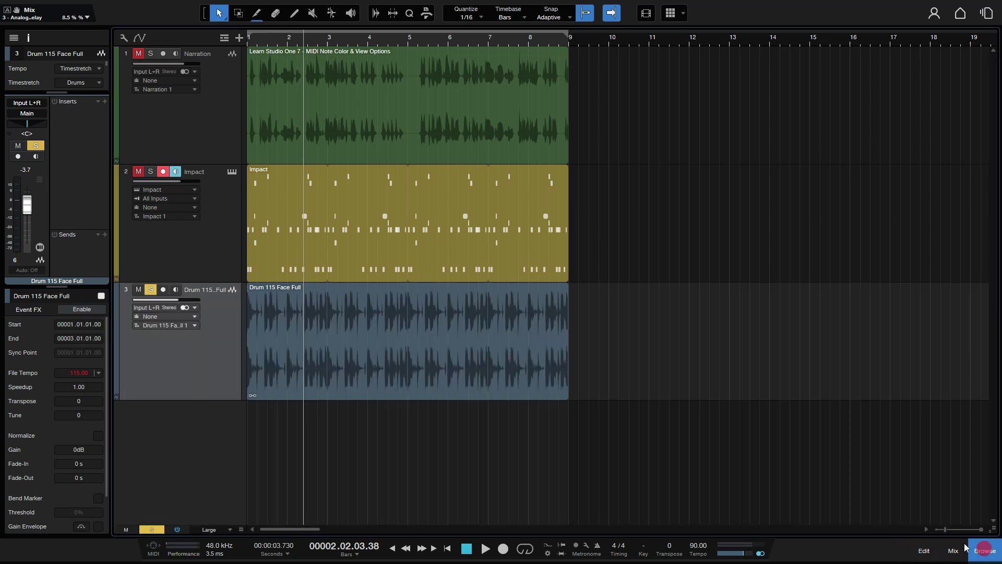
# Export the merged drum part into the Desktop folder as Drum 115 Face Full.audioloop.
pyautogui.click(422, 357)
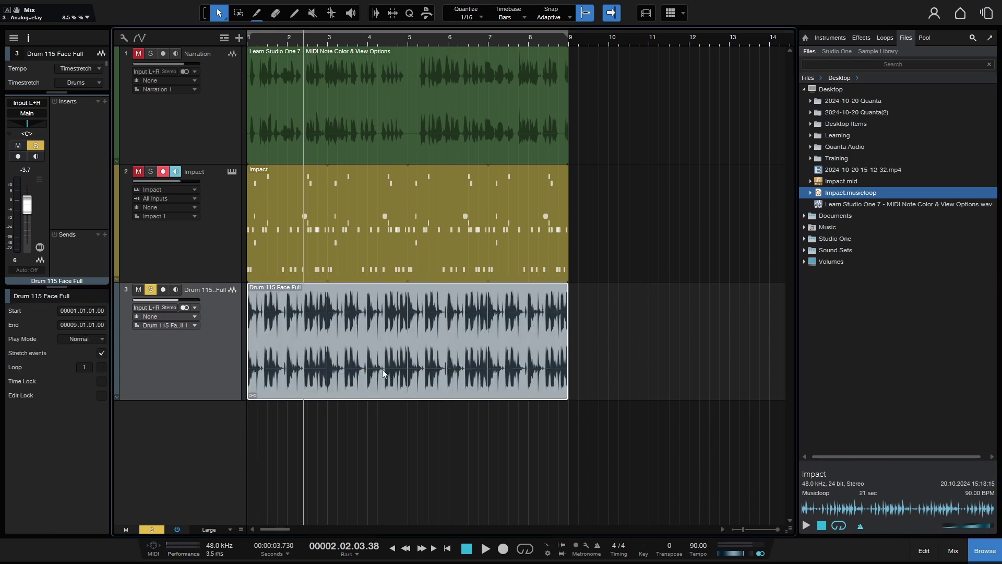
pyautogui.click(655, 350)
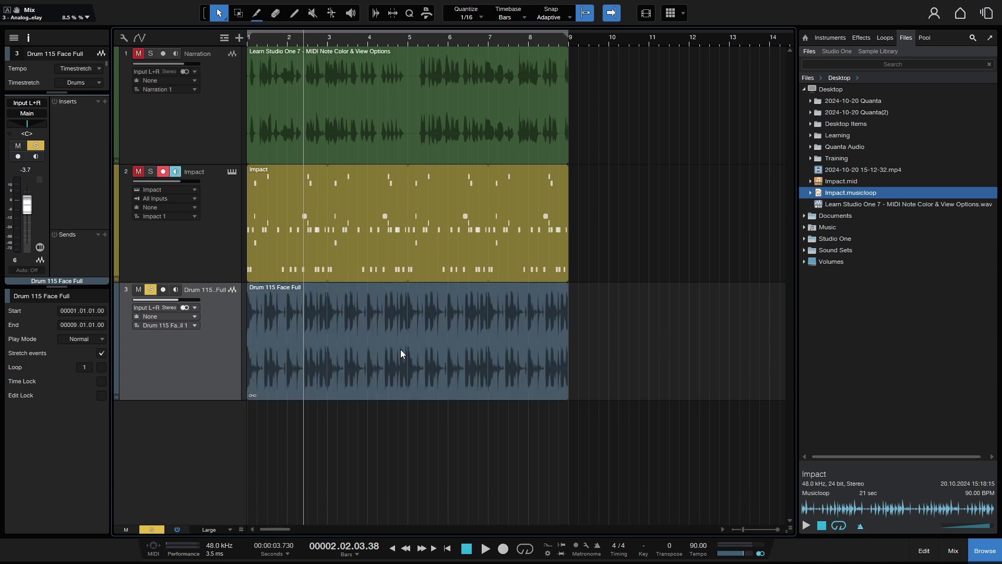
pyautogui.click(401, 353)
pyautogui.click(629, 348)
pyautogui.moveTo(341, 377); pyautogui.dragTo(823, 92)
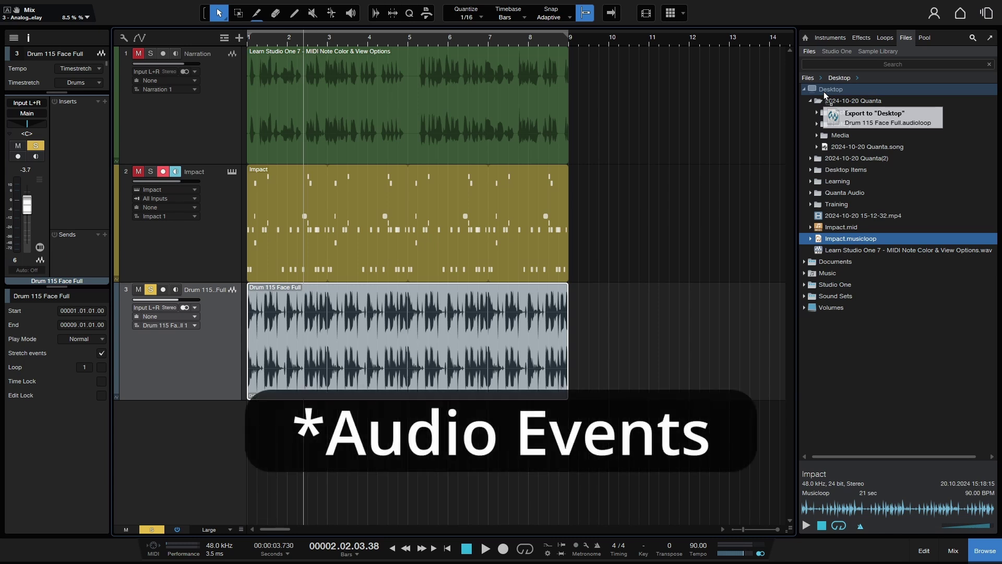
pyautogui.moveTo(824, 92); pyautogui.dragTo(828, 89)
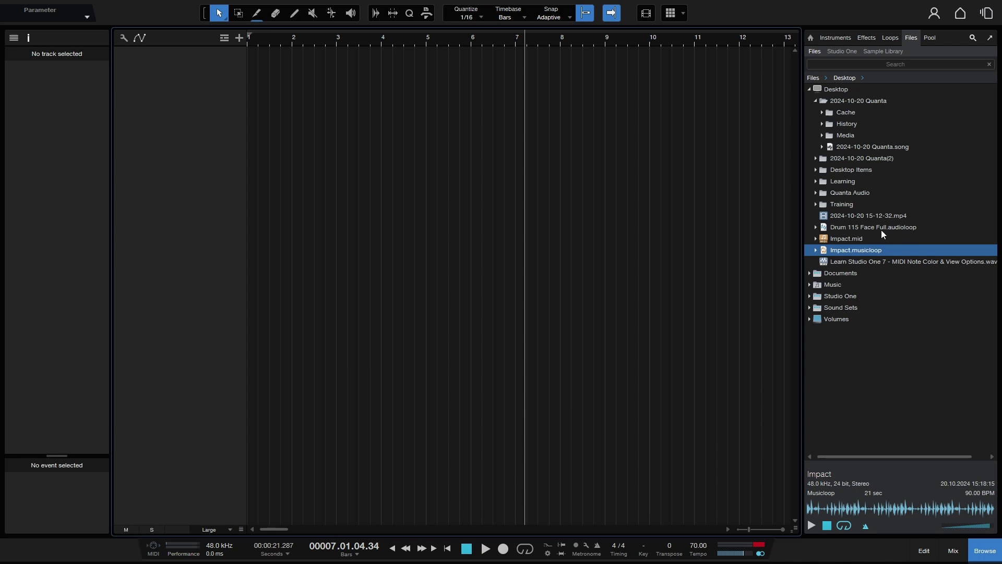
# Add the Drum 115 Face Full audioloop to the empty song, starting at bar 1.
pyautogui.moveTo(880, 227); pyautogui.dragTo(467, 114)
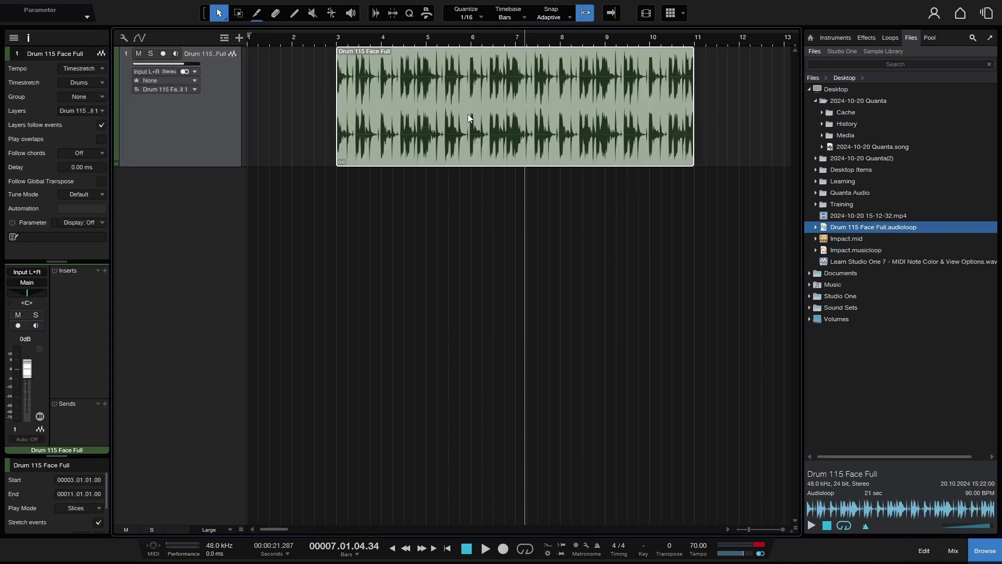
pyautogui.moveTo(541, 121); pyautogui.dragTo(452, 123)
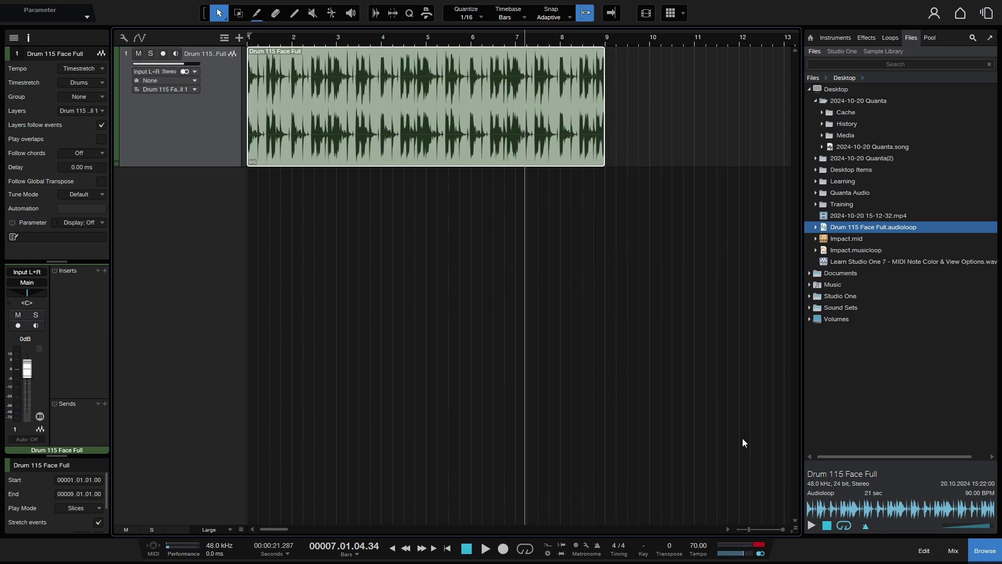
pyautogui.click(984, 549)
pyautogui.click(435, 281)
pyautogui.click(448, 134)
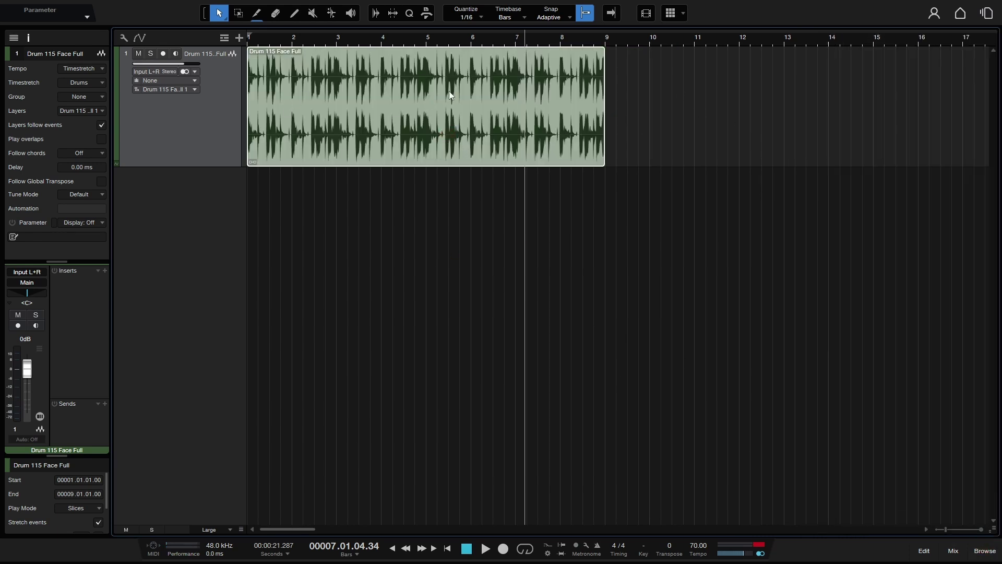
# Open the drum event in the audio editor and inspect its slices at bars 1–3, 3–5, 5–7 and 7–9.
pyautogui.doubleClick(373, 111)
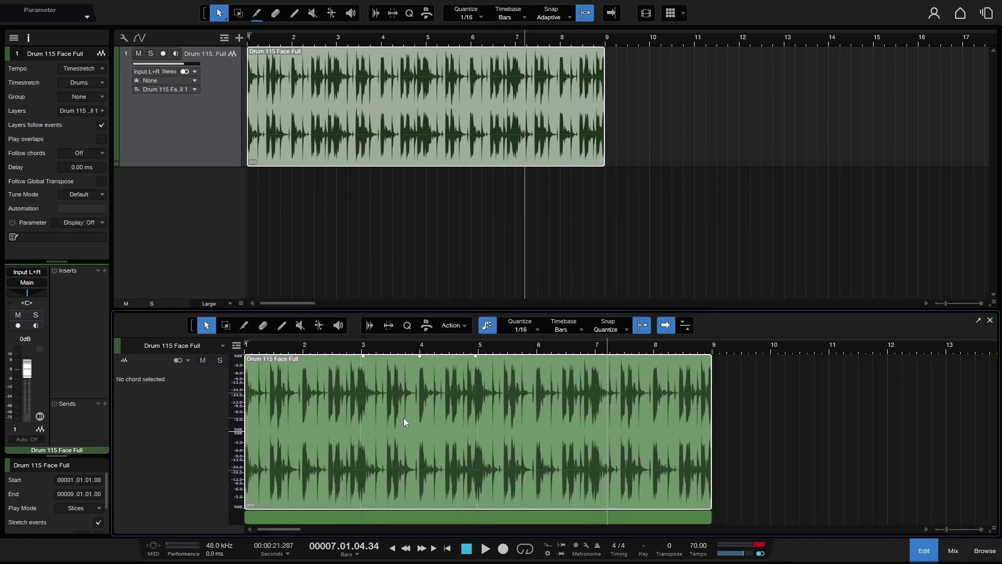
pyautogui.click(306, 428)
pyautogui.click(398, 442)
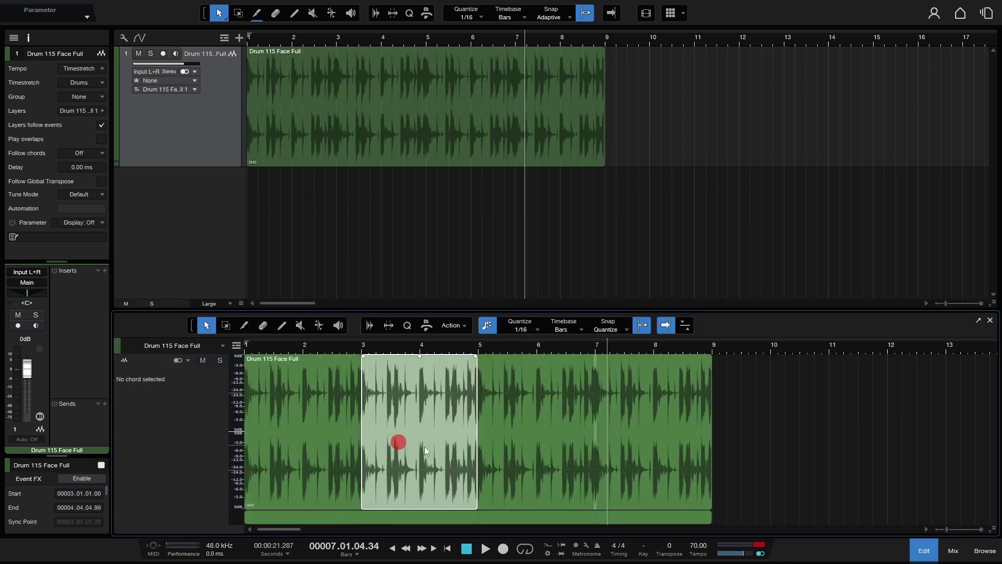
pyautogui.click(534, 449)
pyautogui.click(656, 447)
pyautogui.click(556, 452)
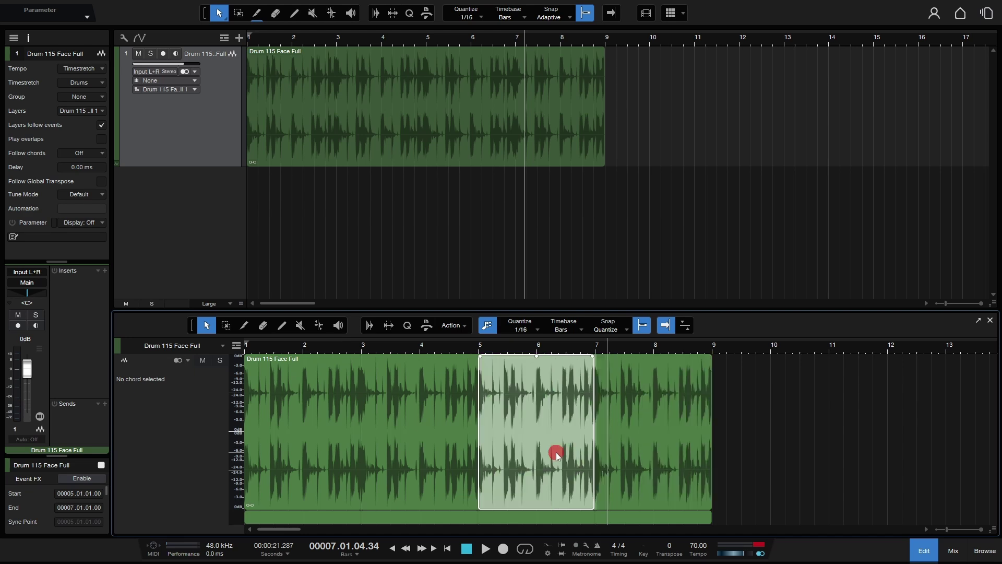
pyautogui.click(433, 447)
pyautogui.click(321, 443)
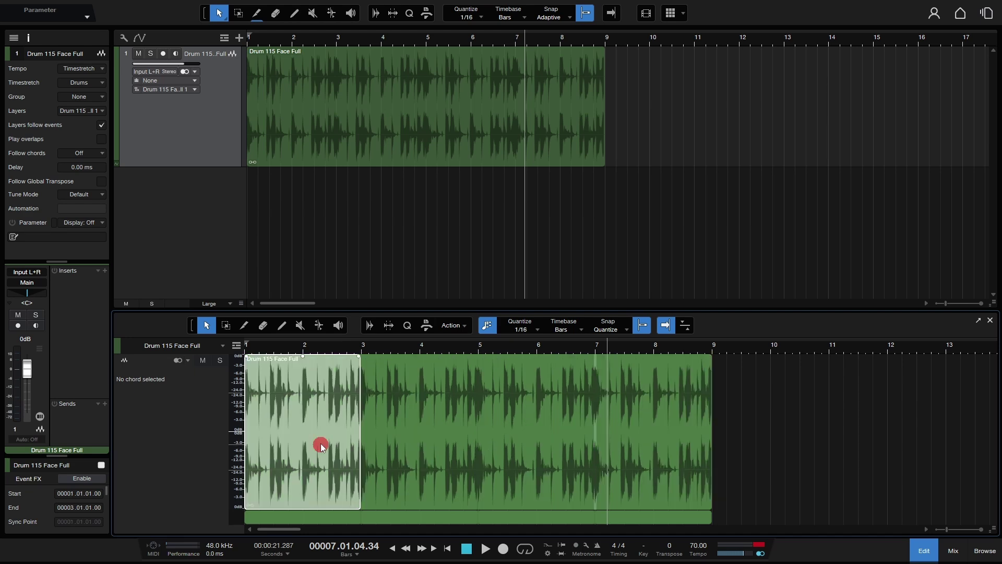
pyautogui.click(393, 255)
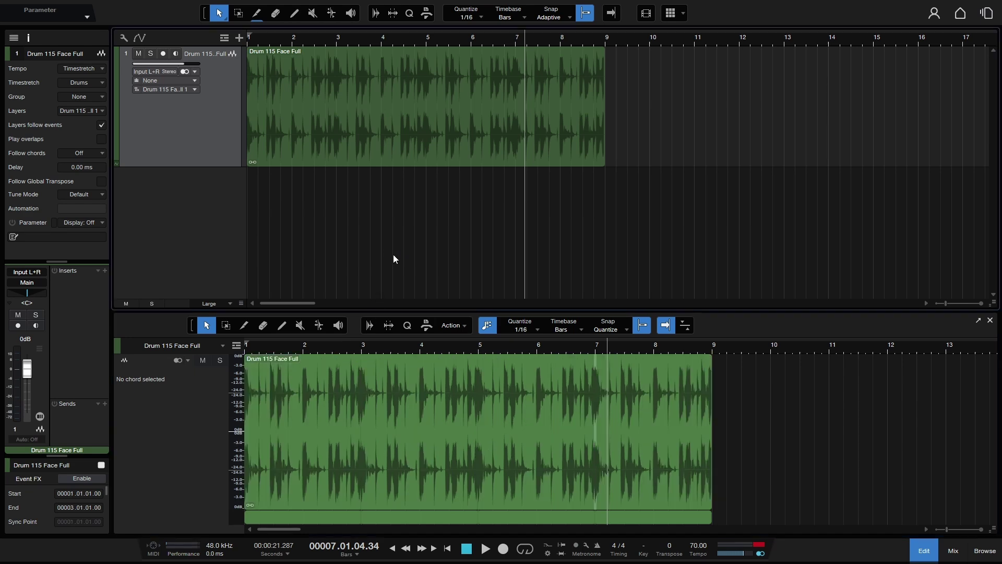